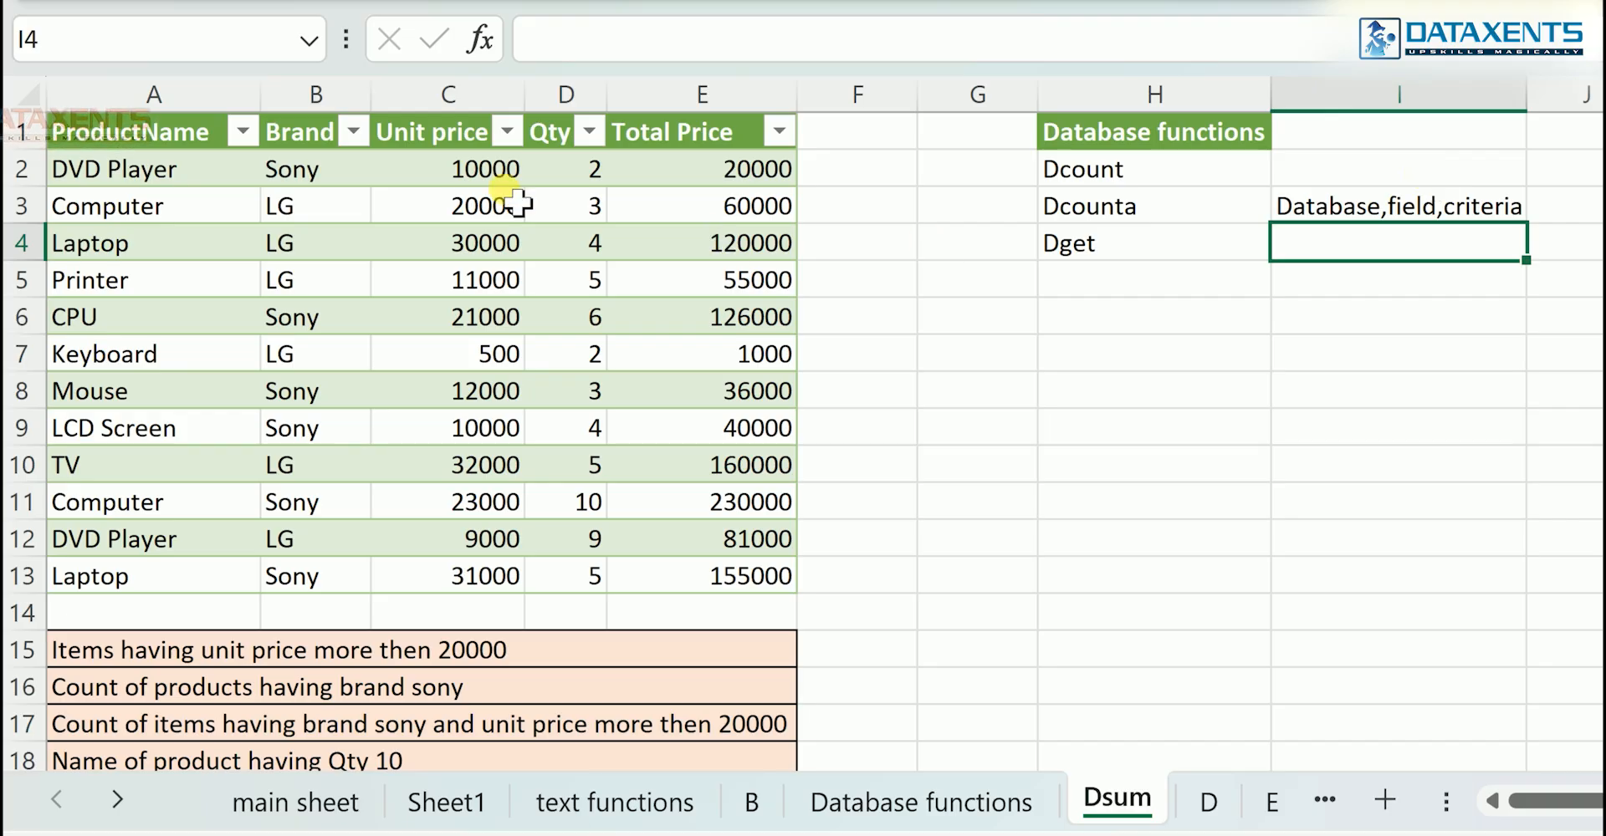
- Copy the Unit price header into K1 and enter the criterion >20000 below it in K2
left_click(444, 134)
key("ctrl+c")
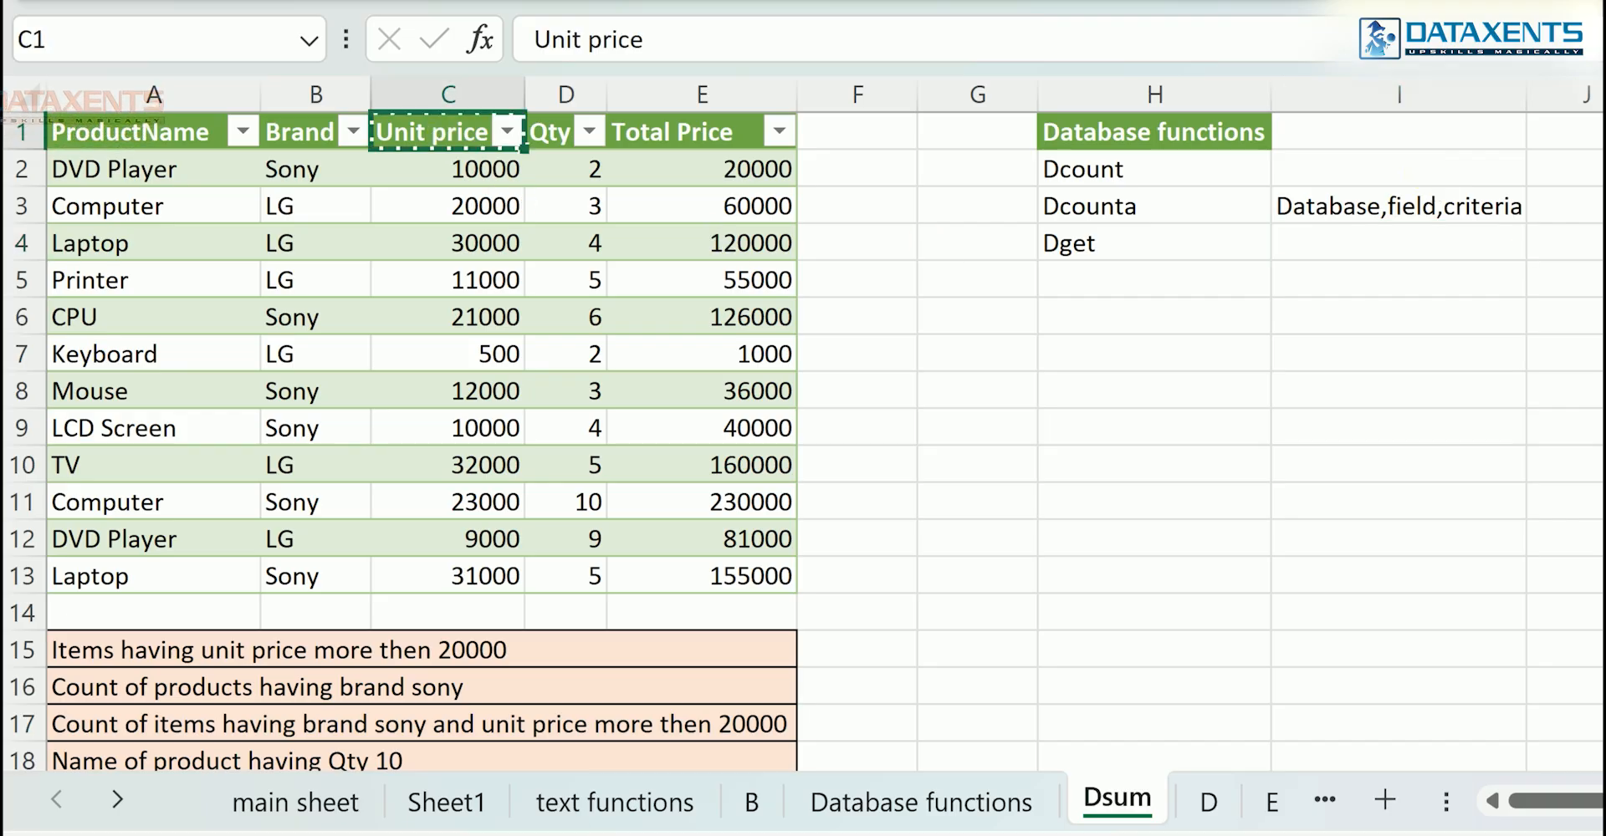
left_click(1605, 147)
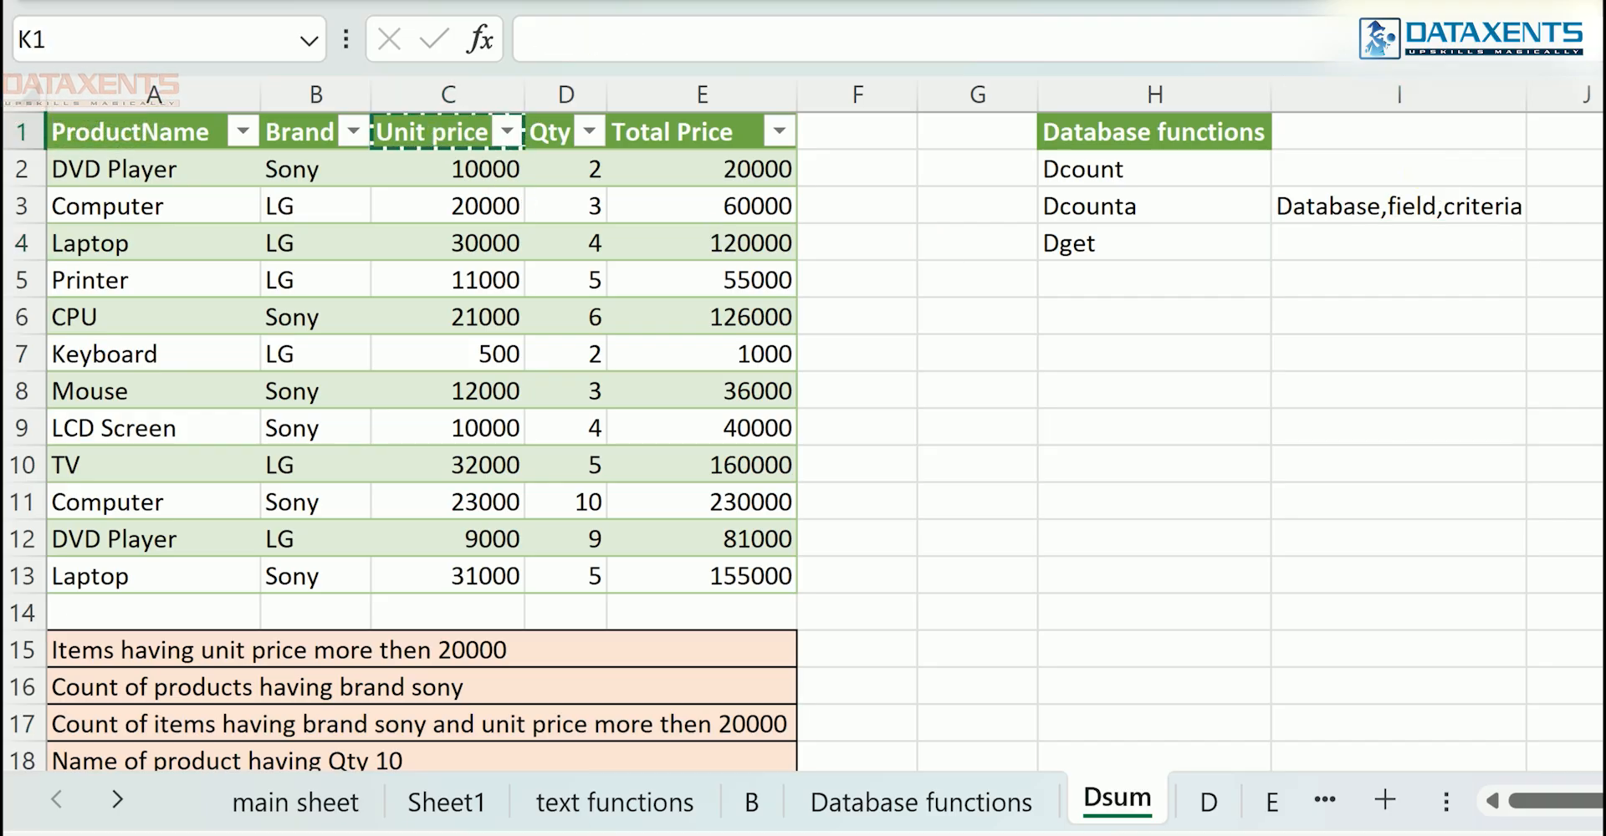
key("ctrl+v")
left_click(1404, 282)
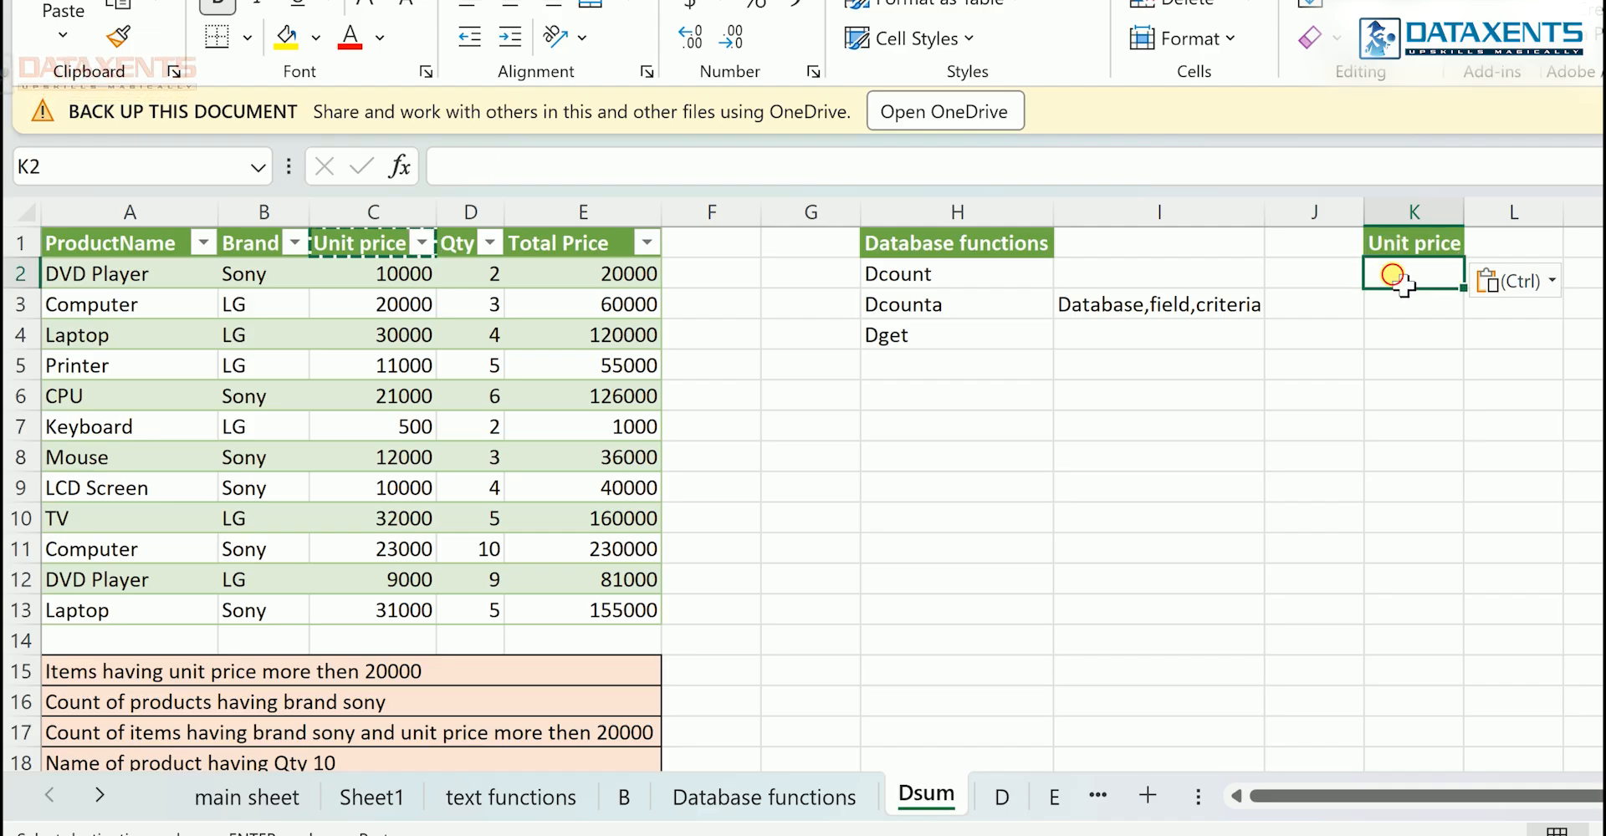
type(">")
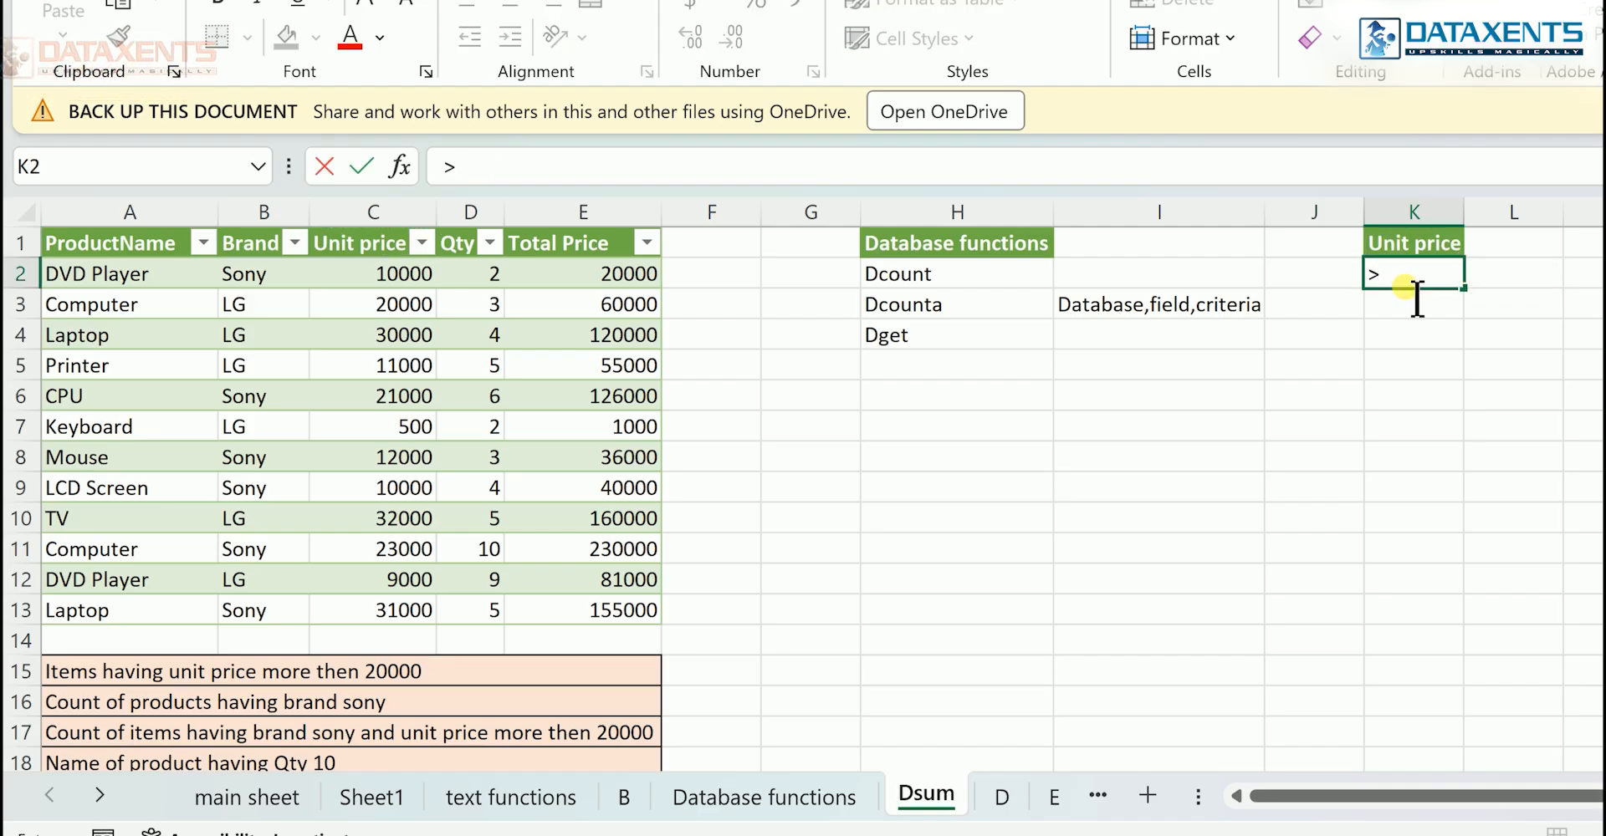
type("200")
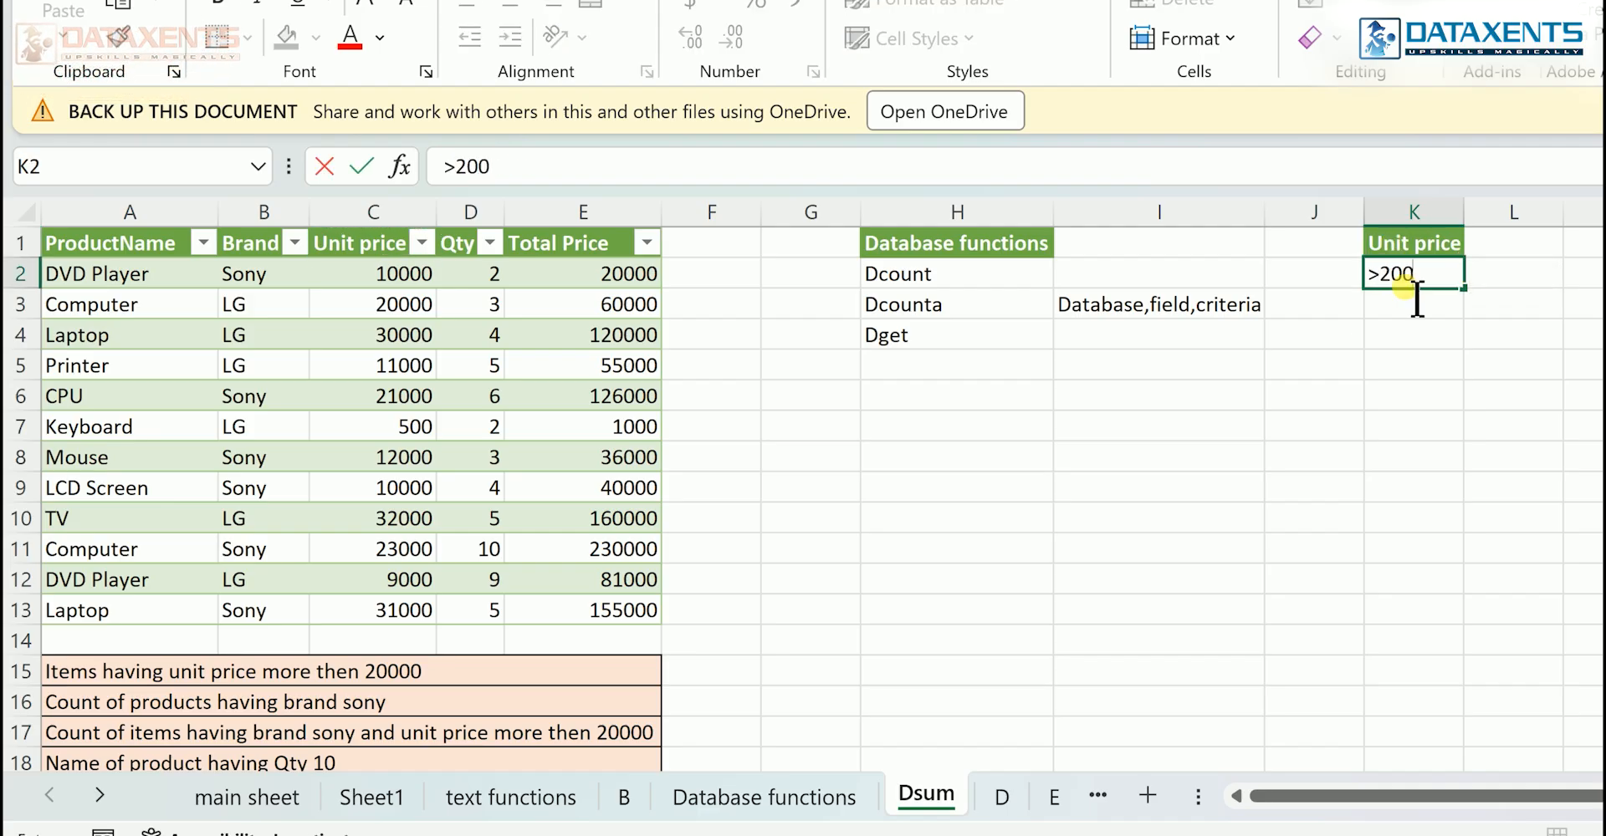
type("00")
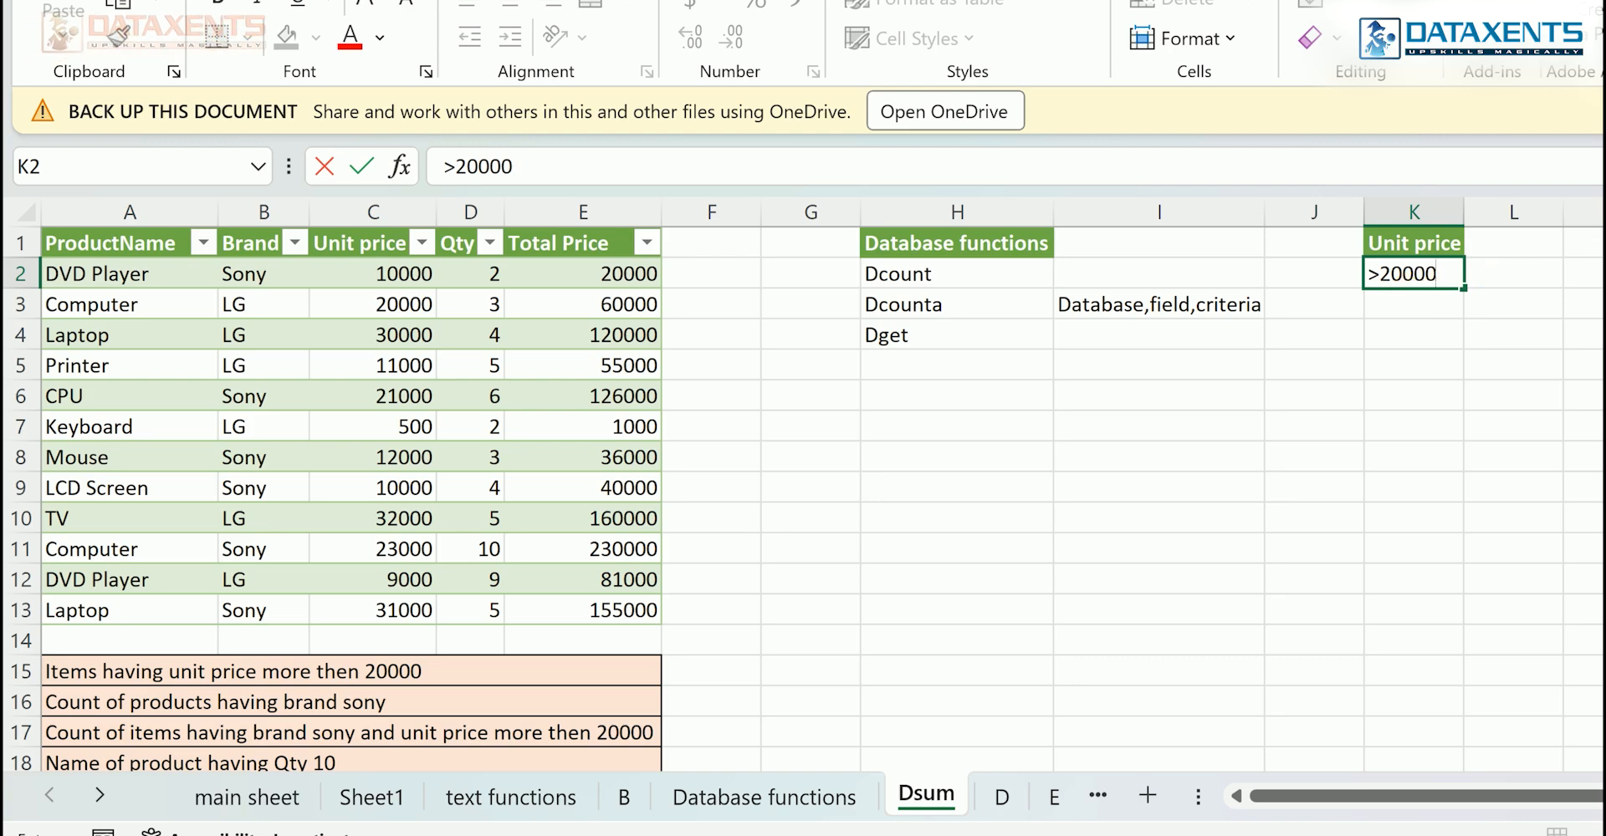
- Enter =dcount(A1:E13,C1,K1:K2) in L2 to count the items matching the unit price criterion
left_click(1539, 280)
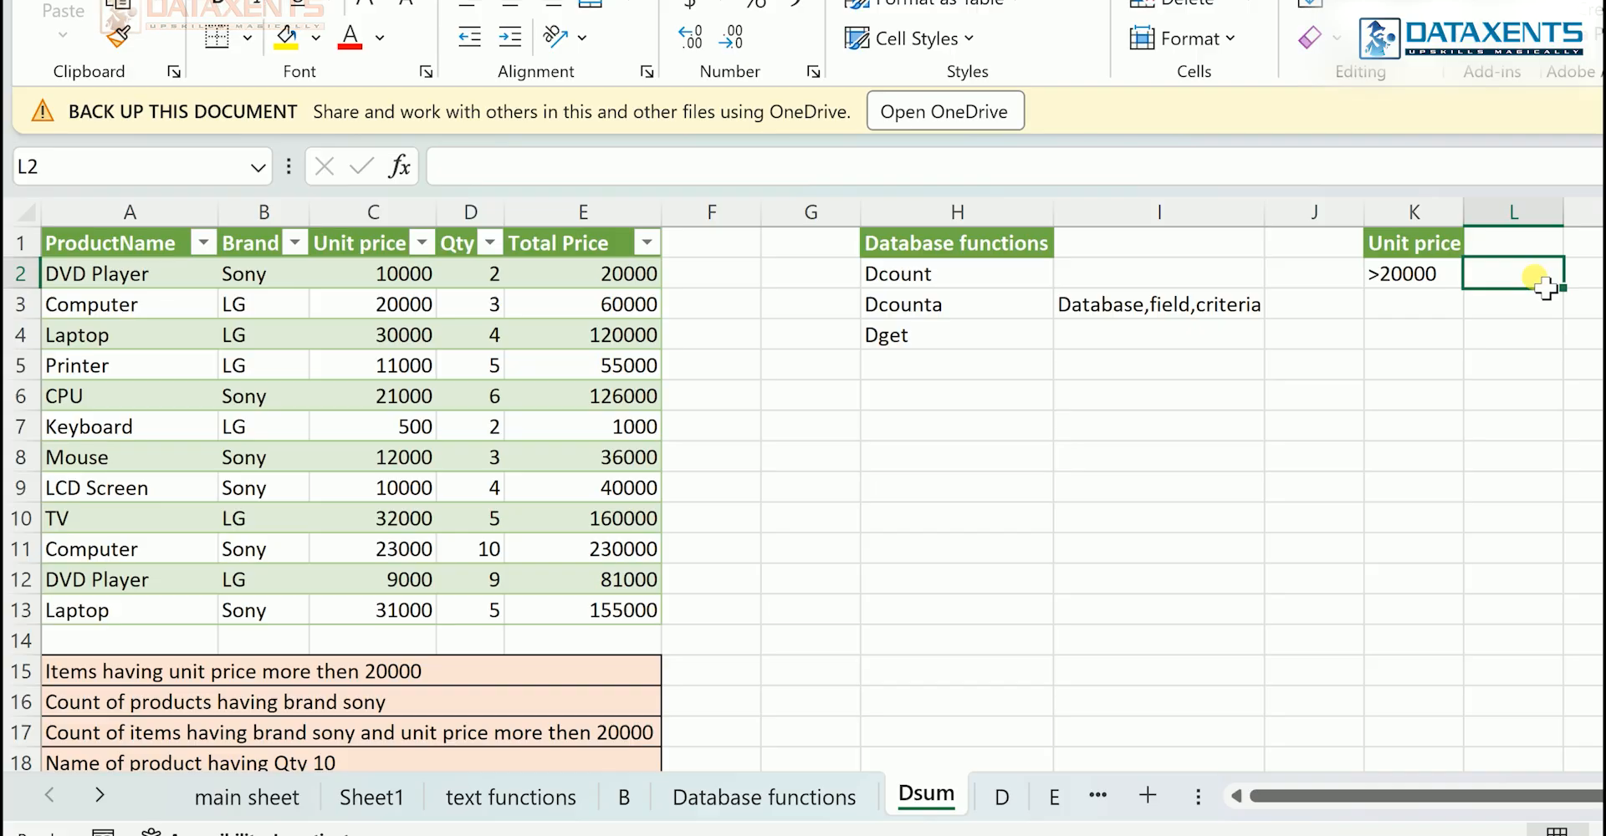
type("=dcou")
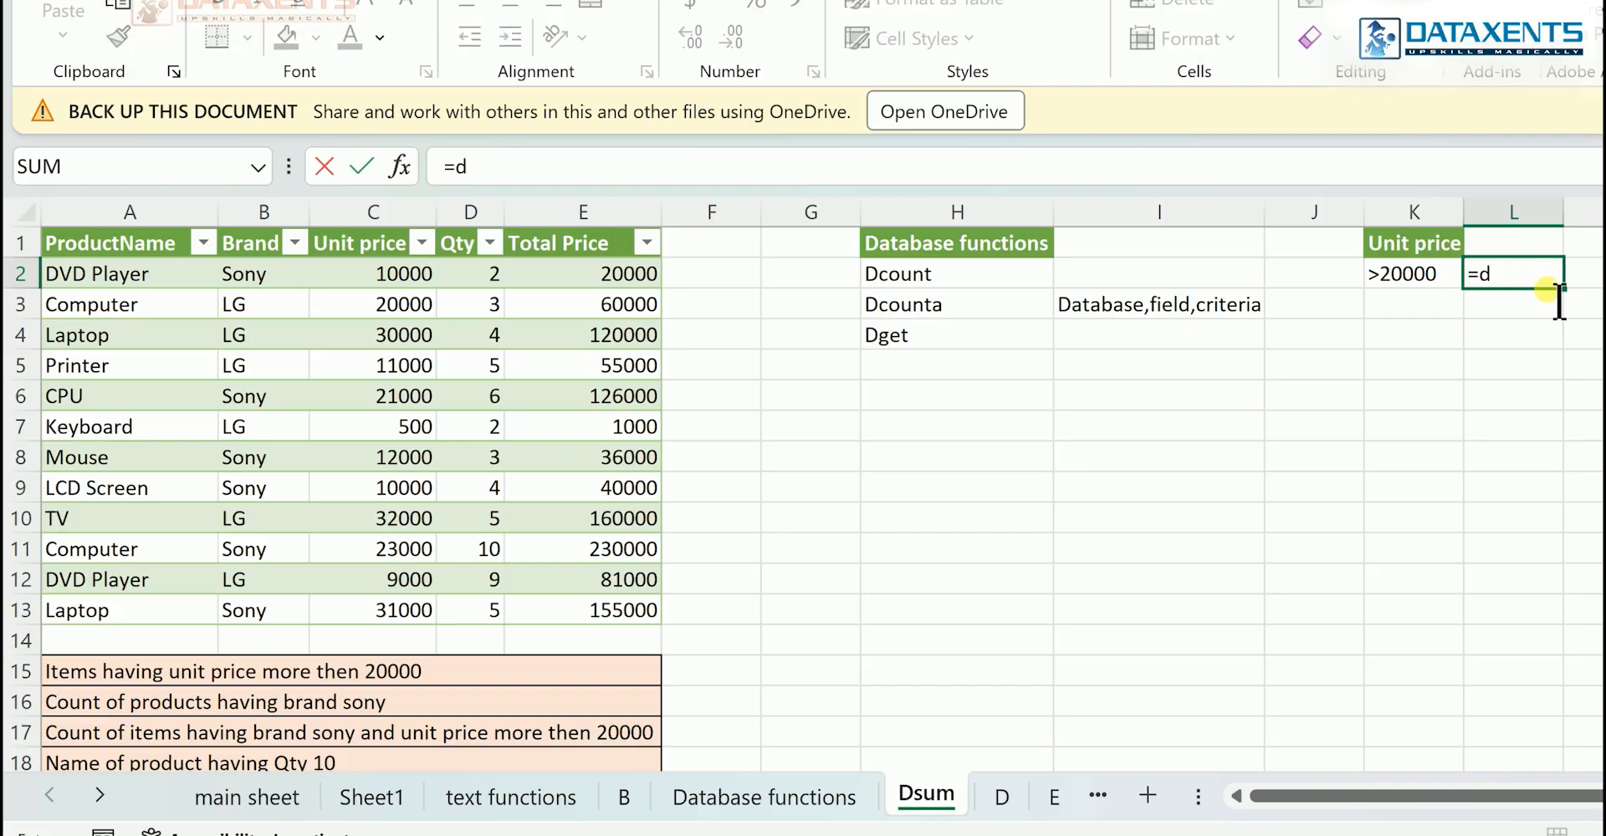
type("nt")
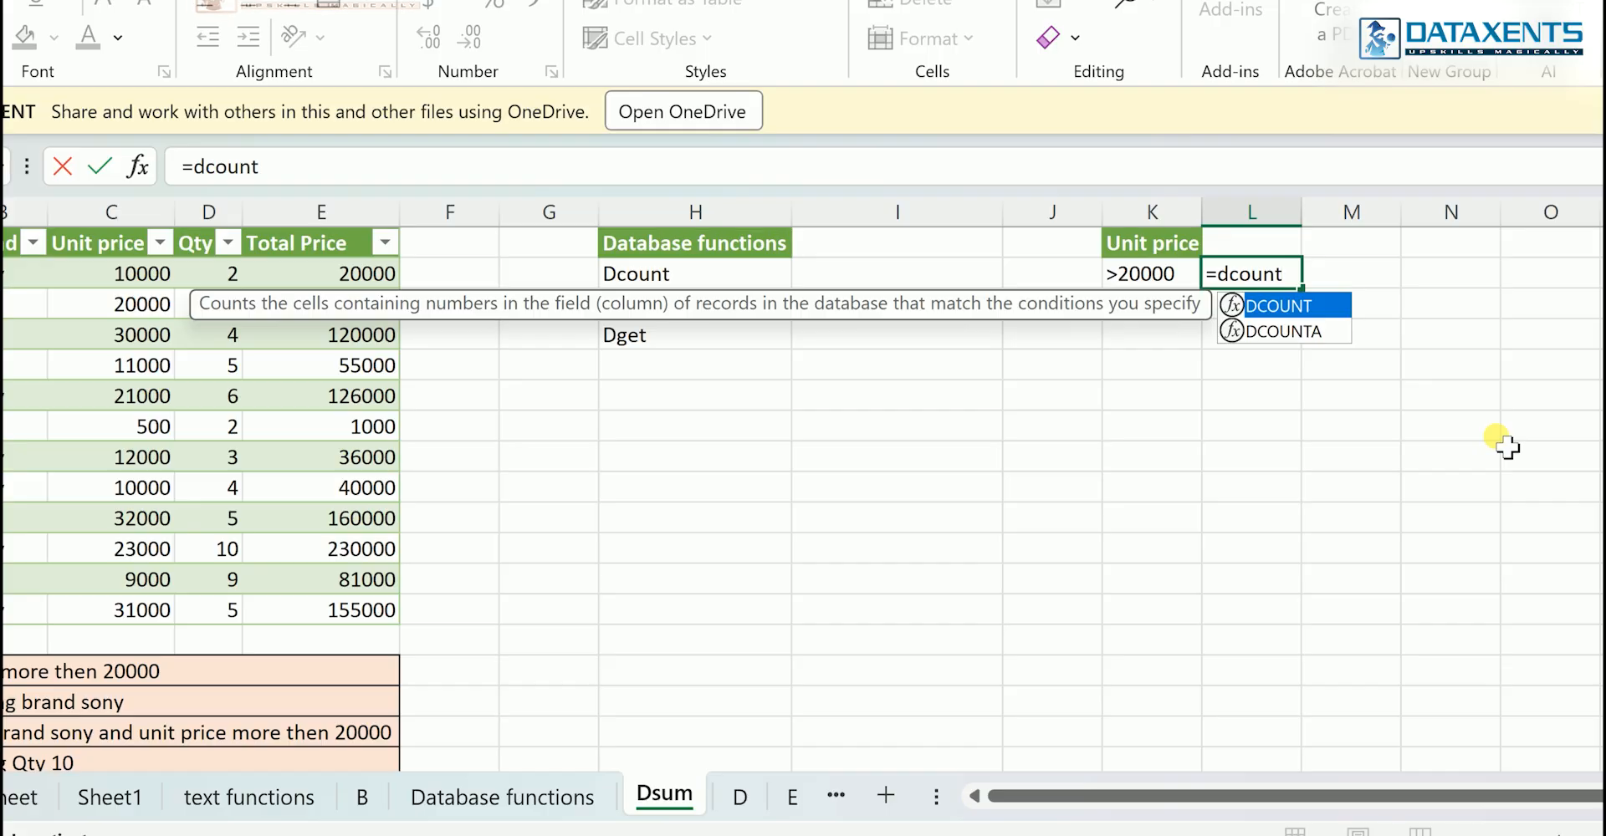
type("(")
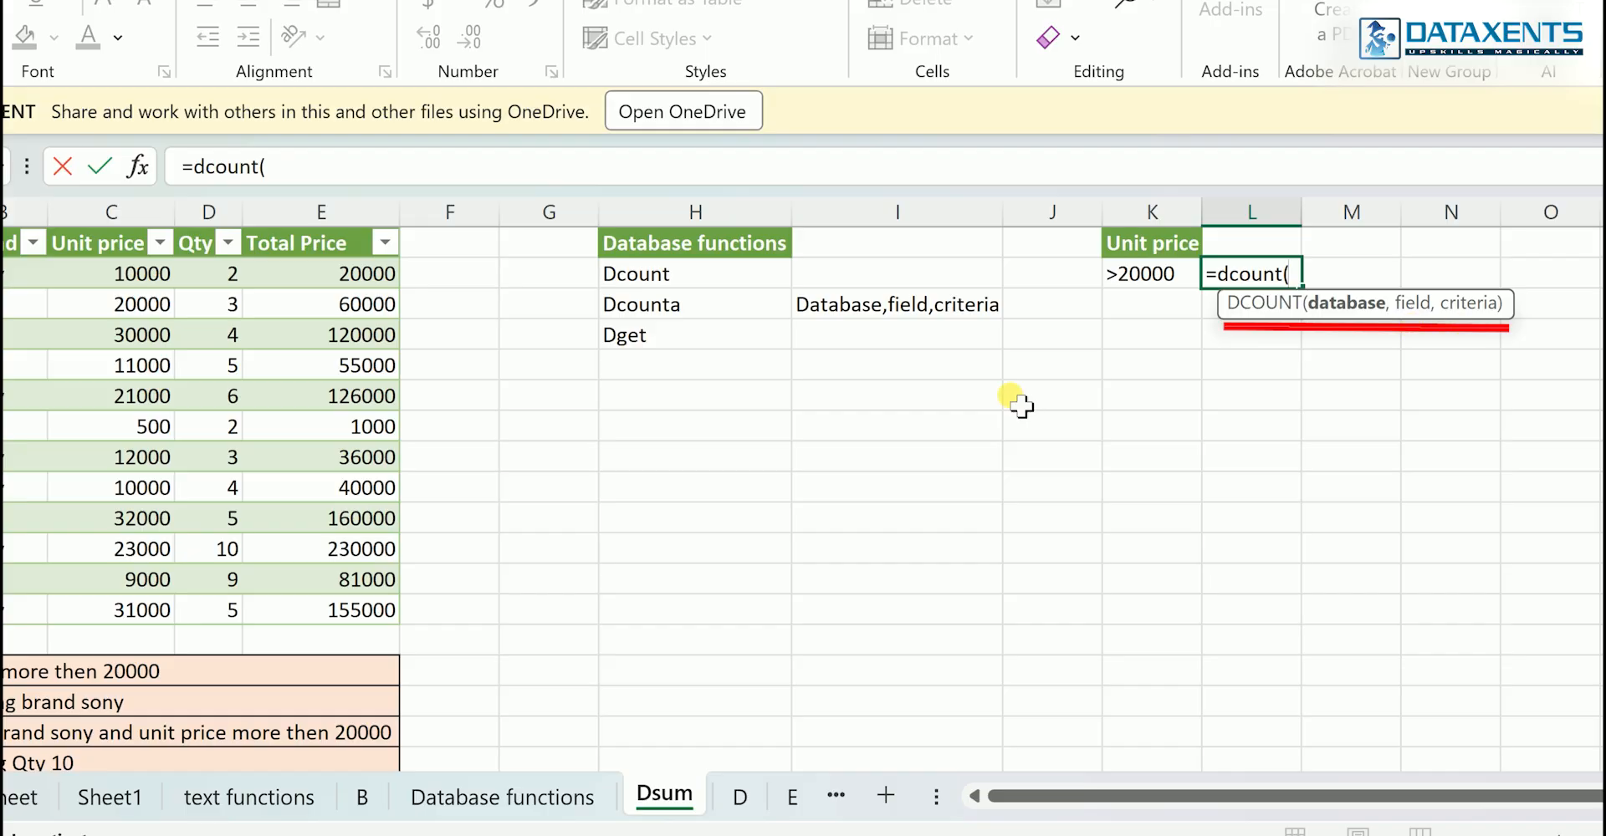
left_click(157, 377)
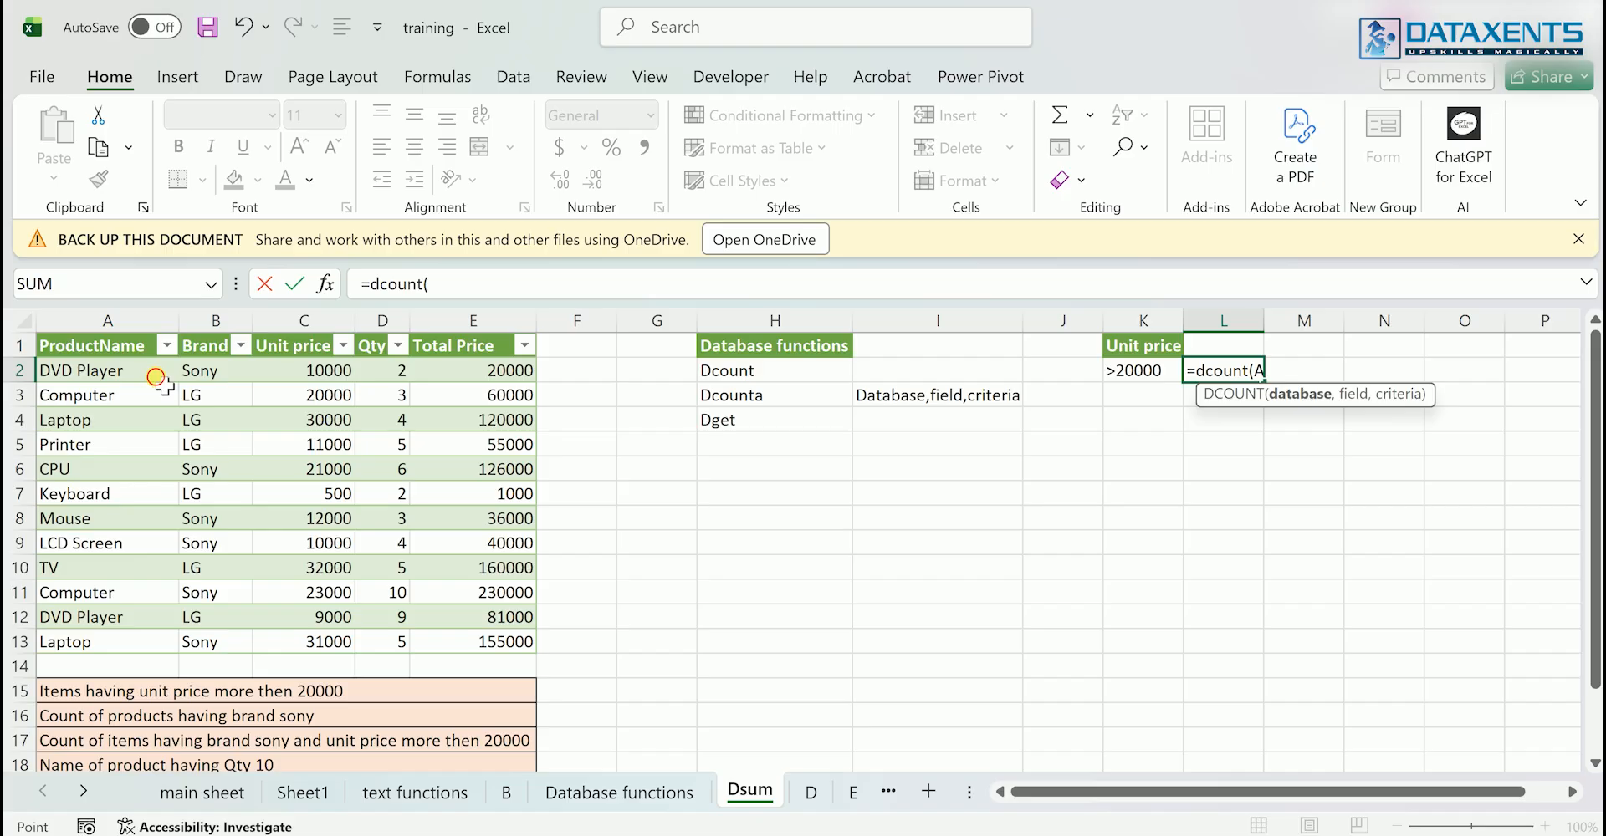
left_click_drag(157, 377, 500, 642)
type(",")
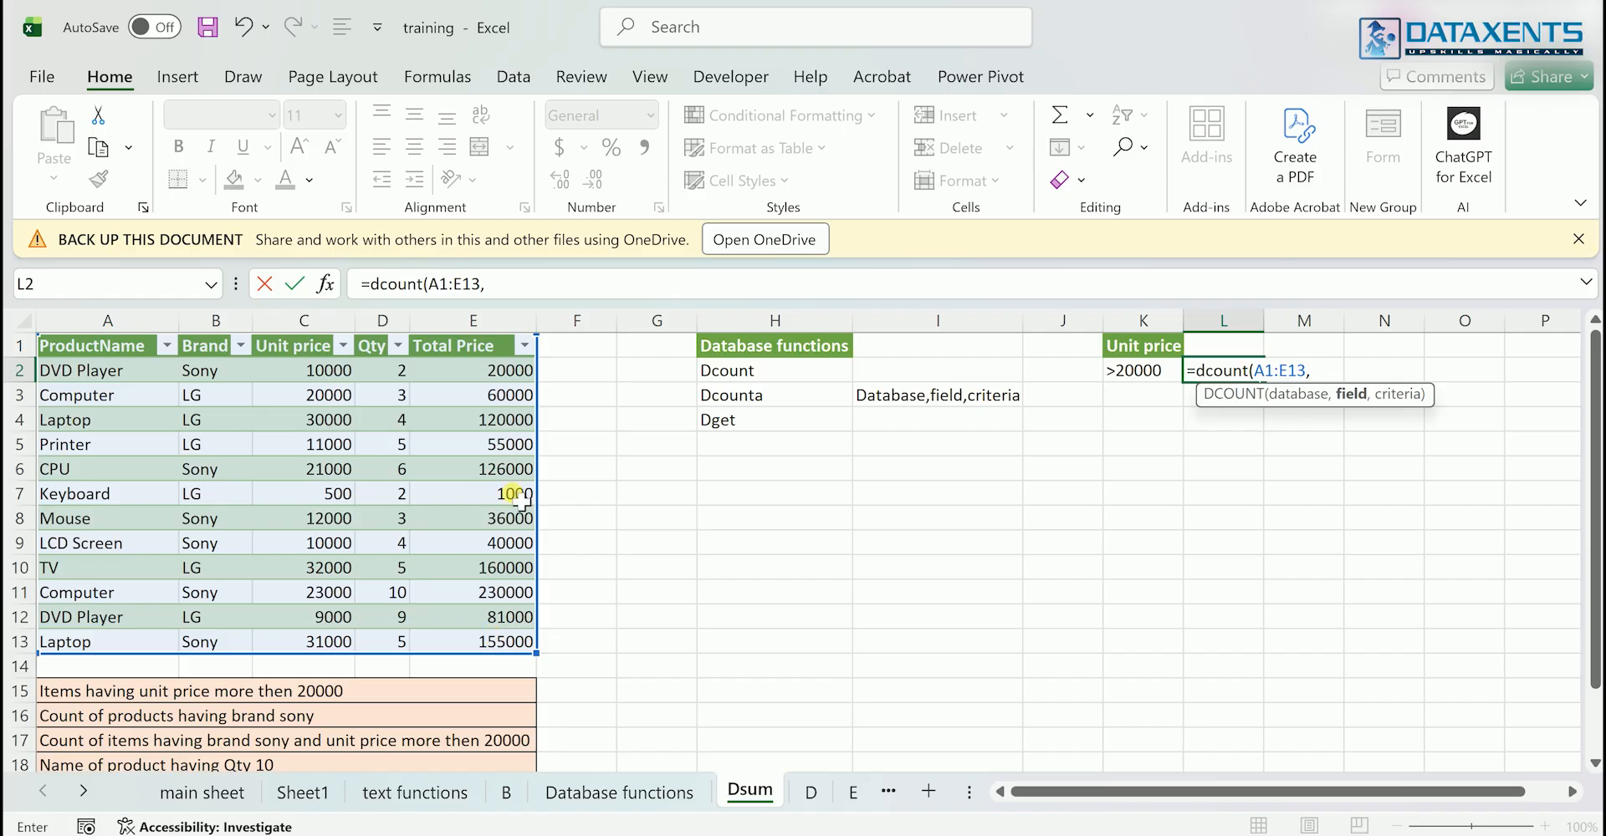
left_click(310, 350)
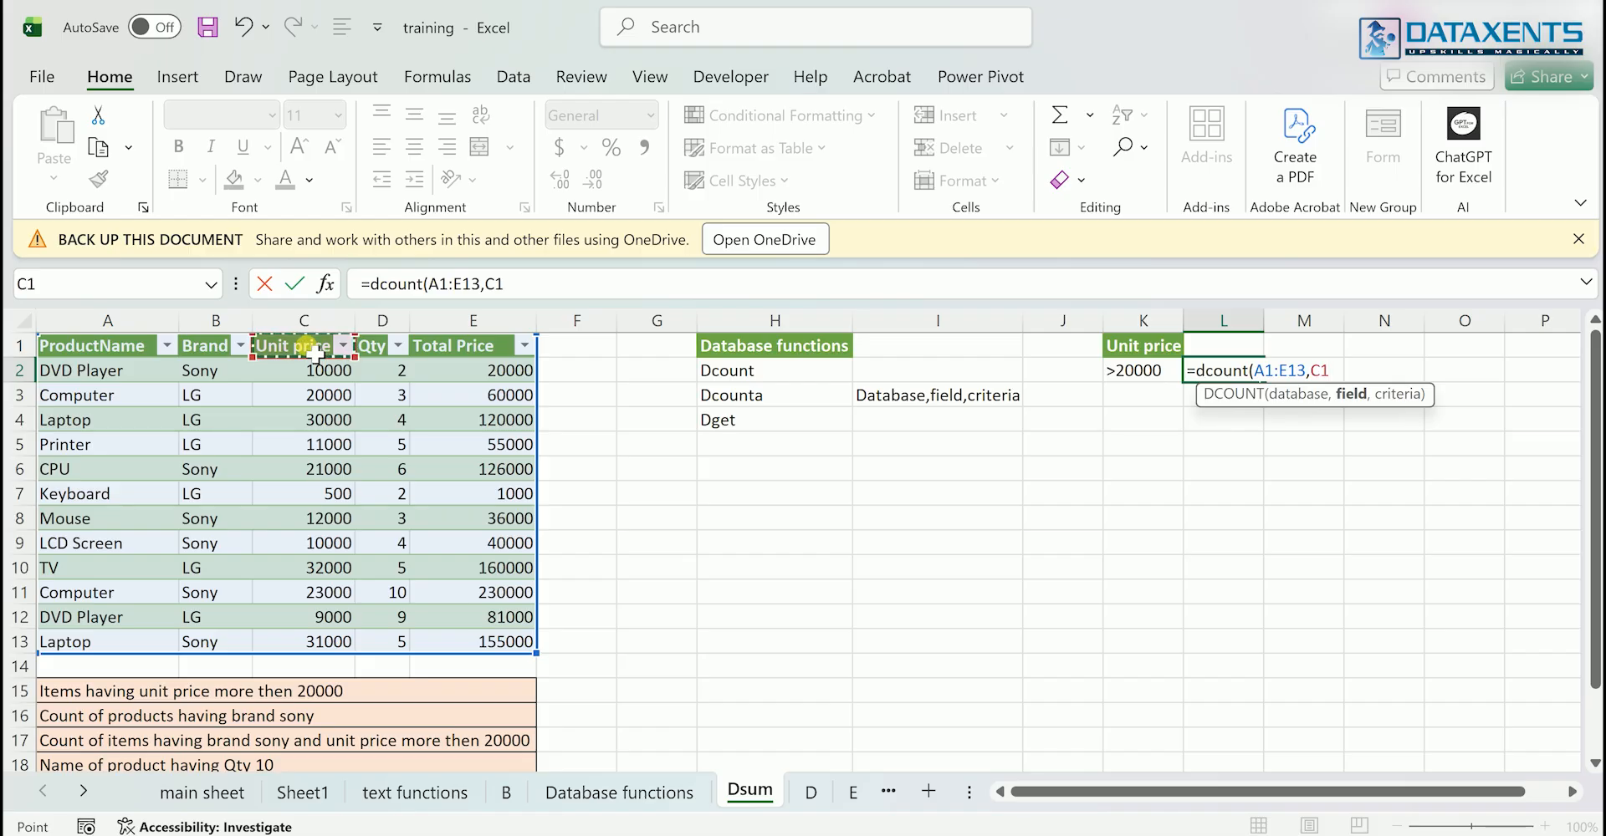
type(",")
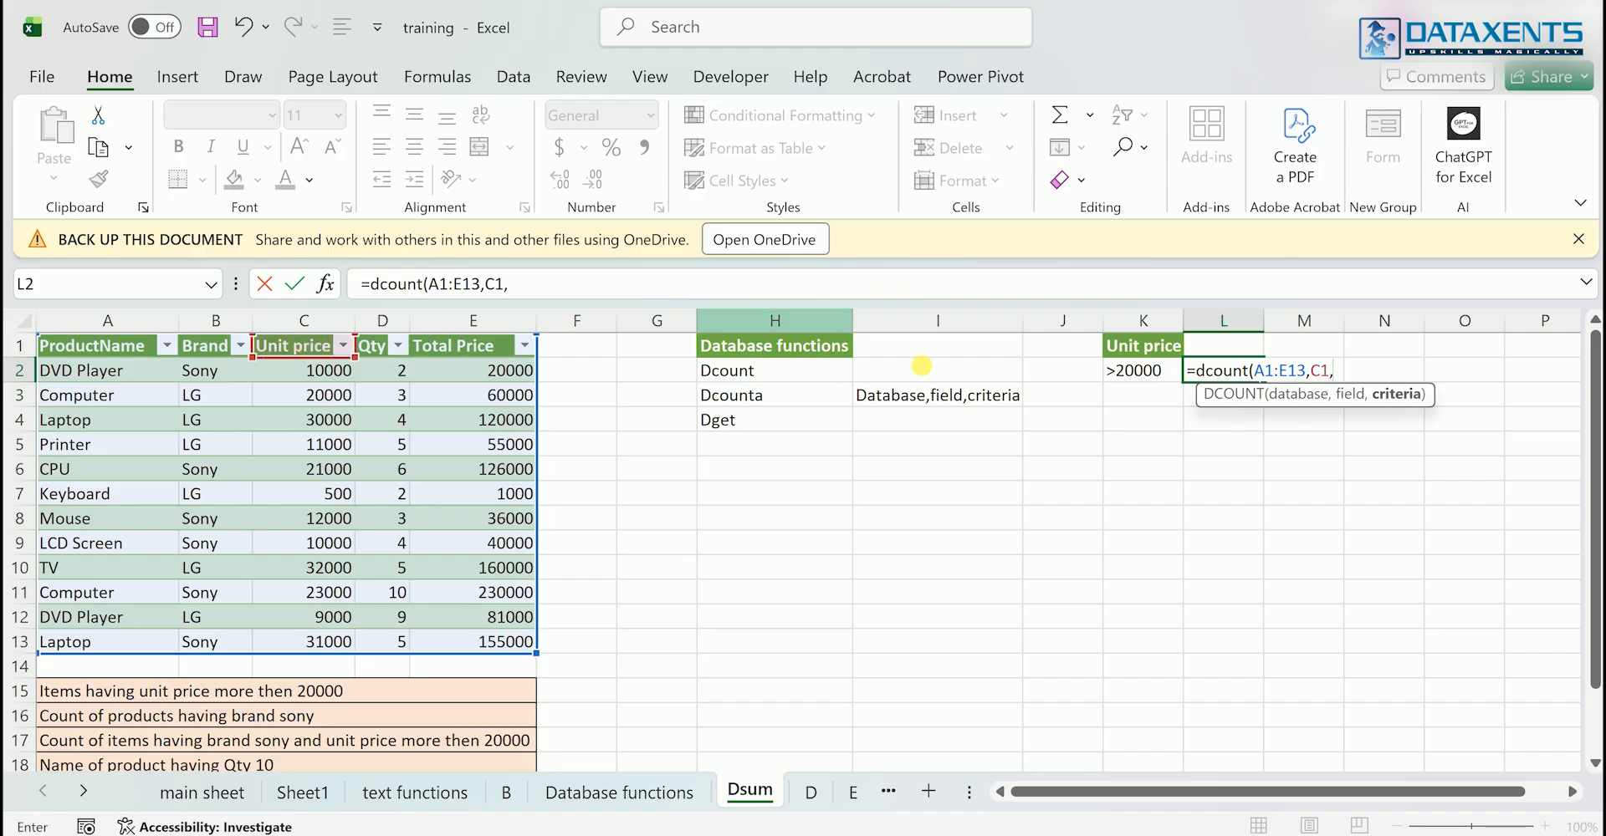
left_click_drag(1125, 350, 1131, 371)
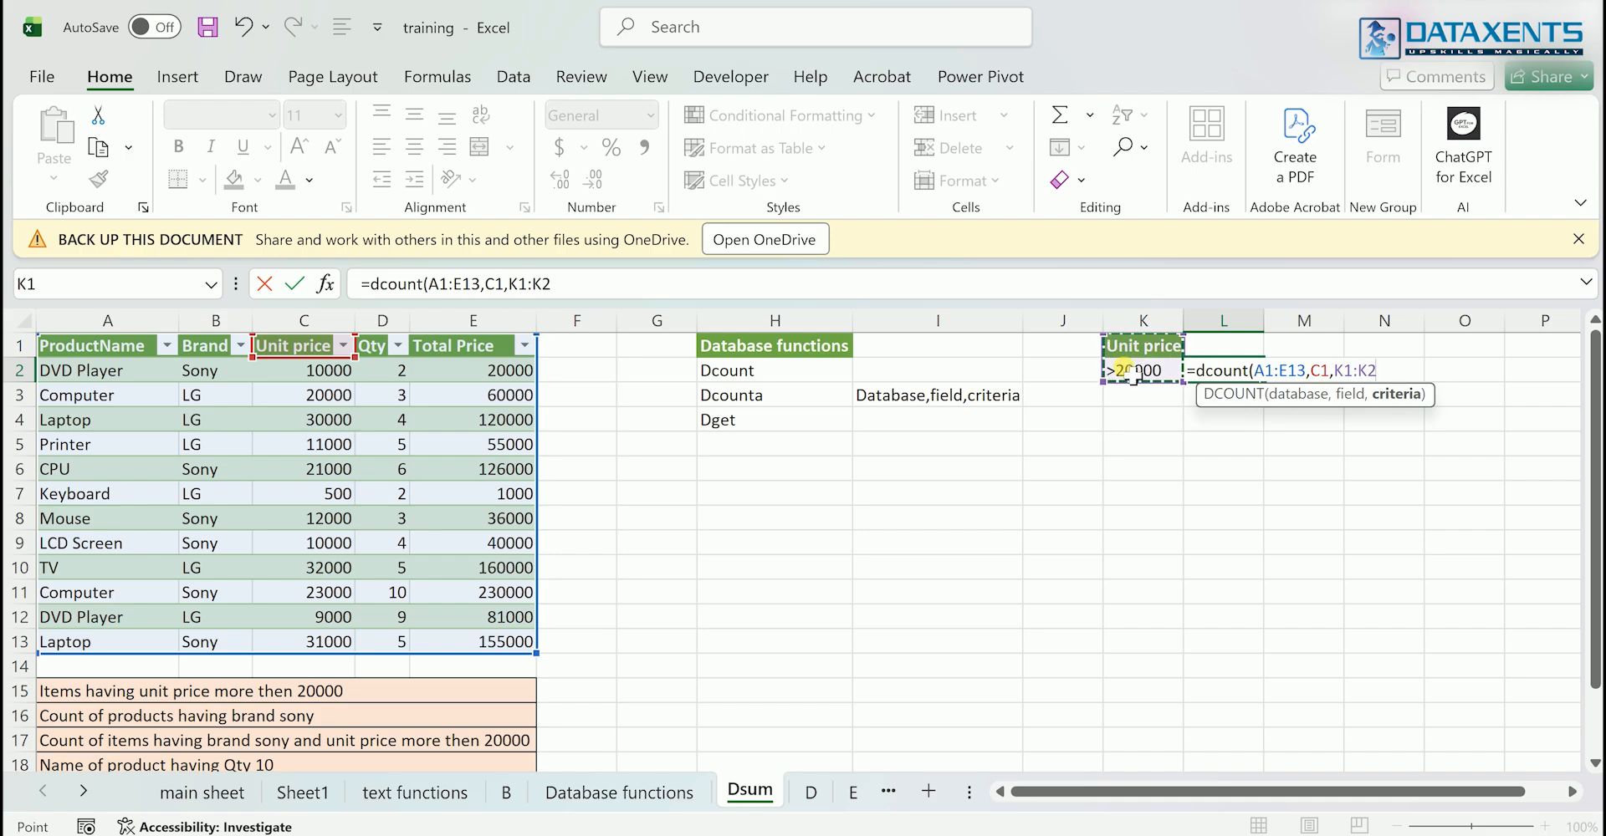
key("Return")
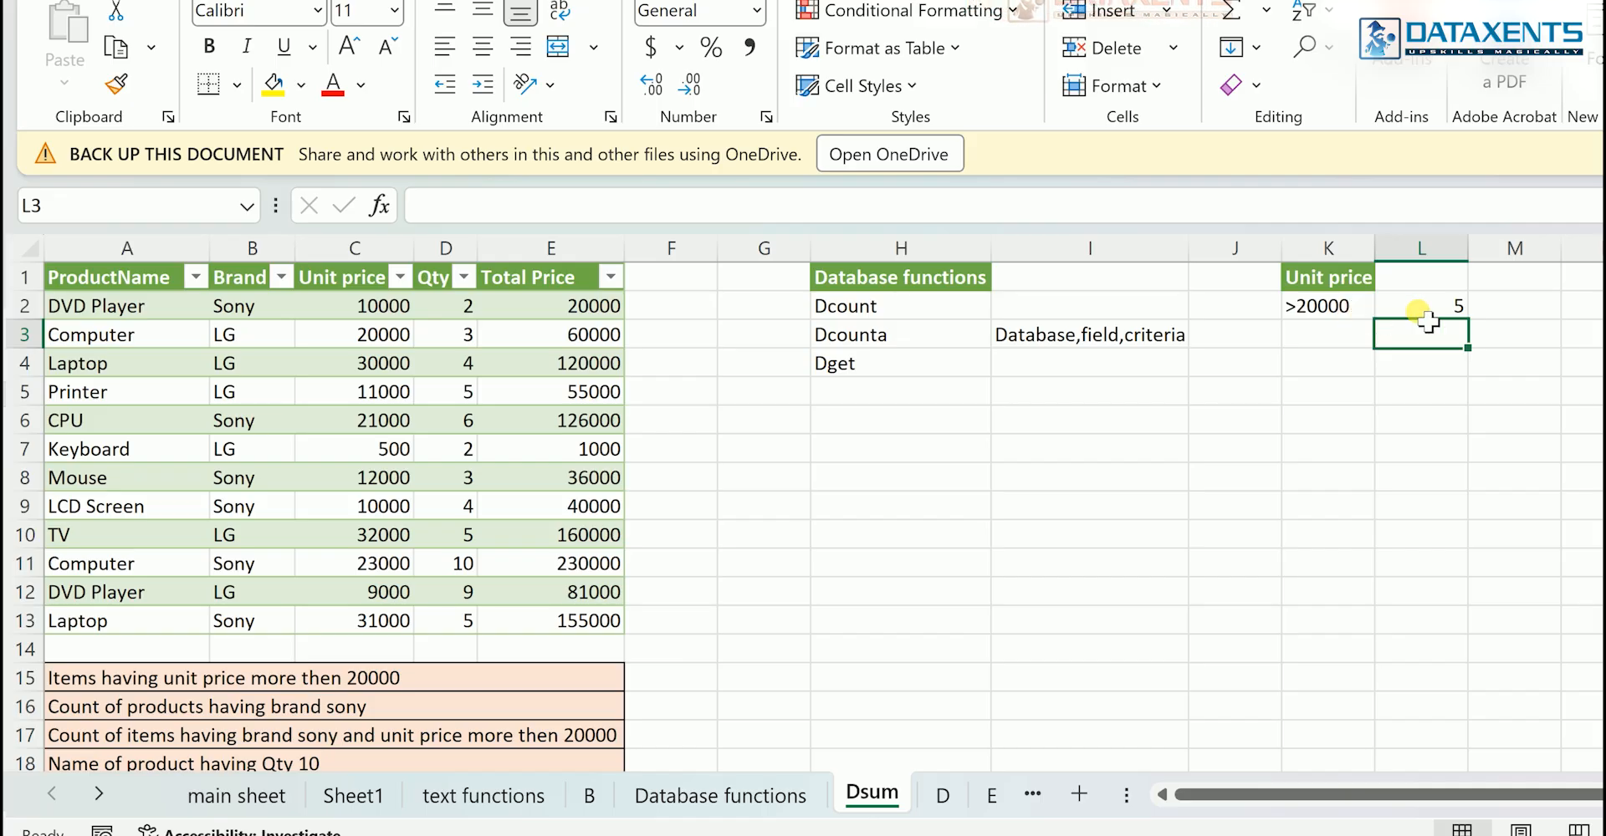
- Build a brand criteria range by copying Sony into K5 and the Brand header into K4
left_click(1348, 372)
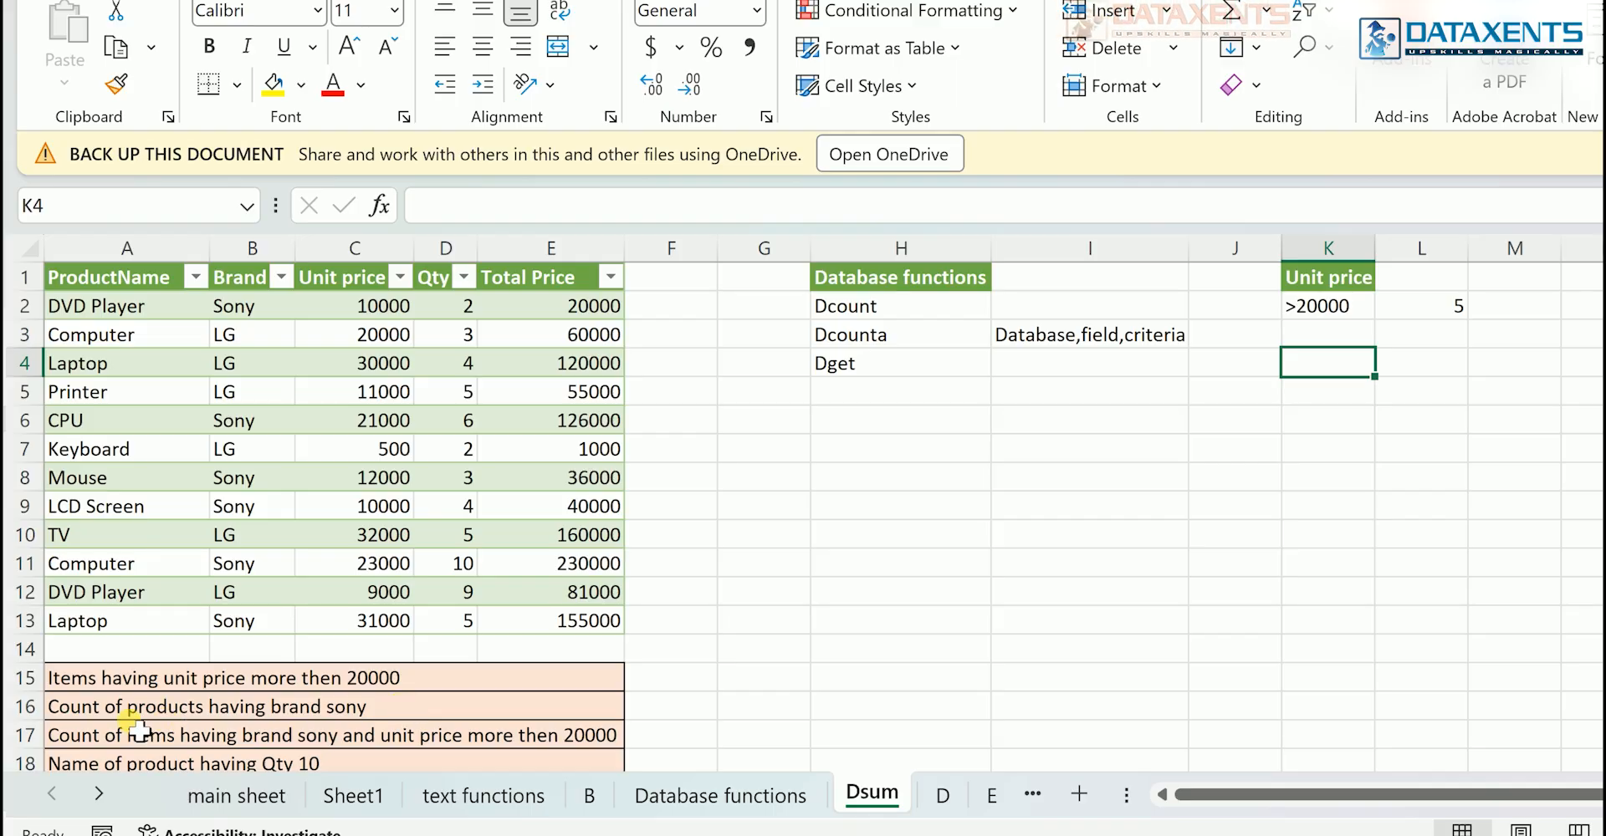
left_click_drag(47, 718, 389, 720)
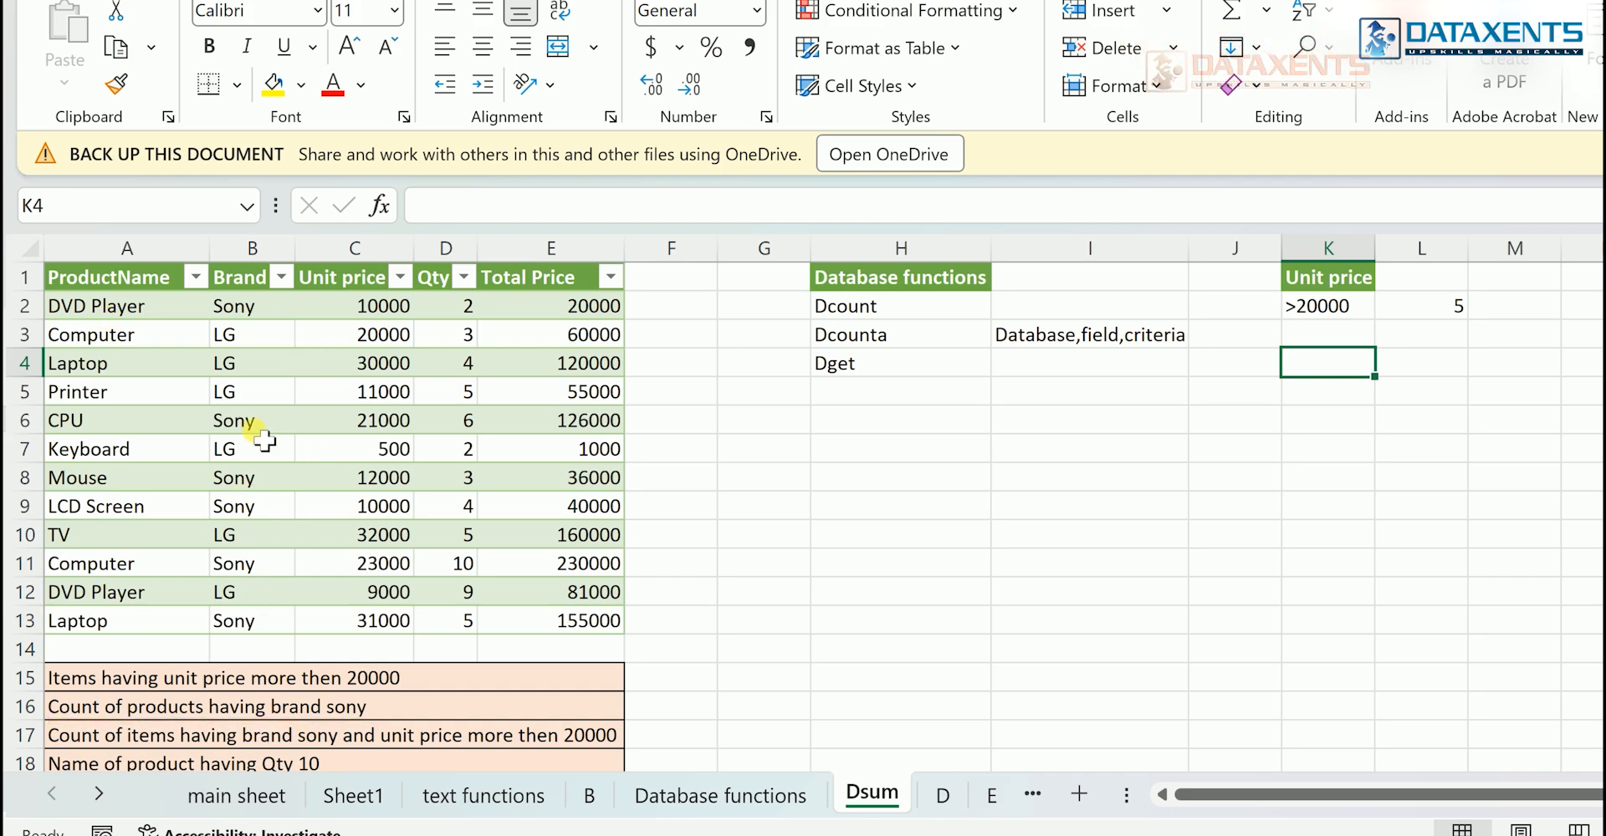
left_click(245, 313)
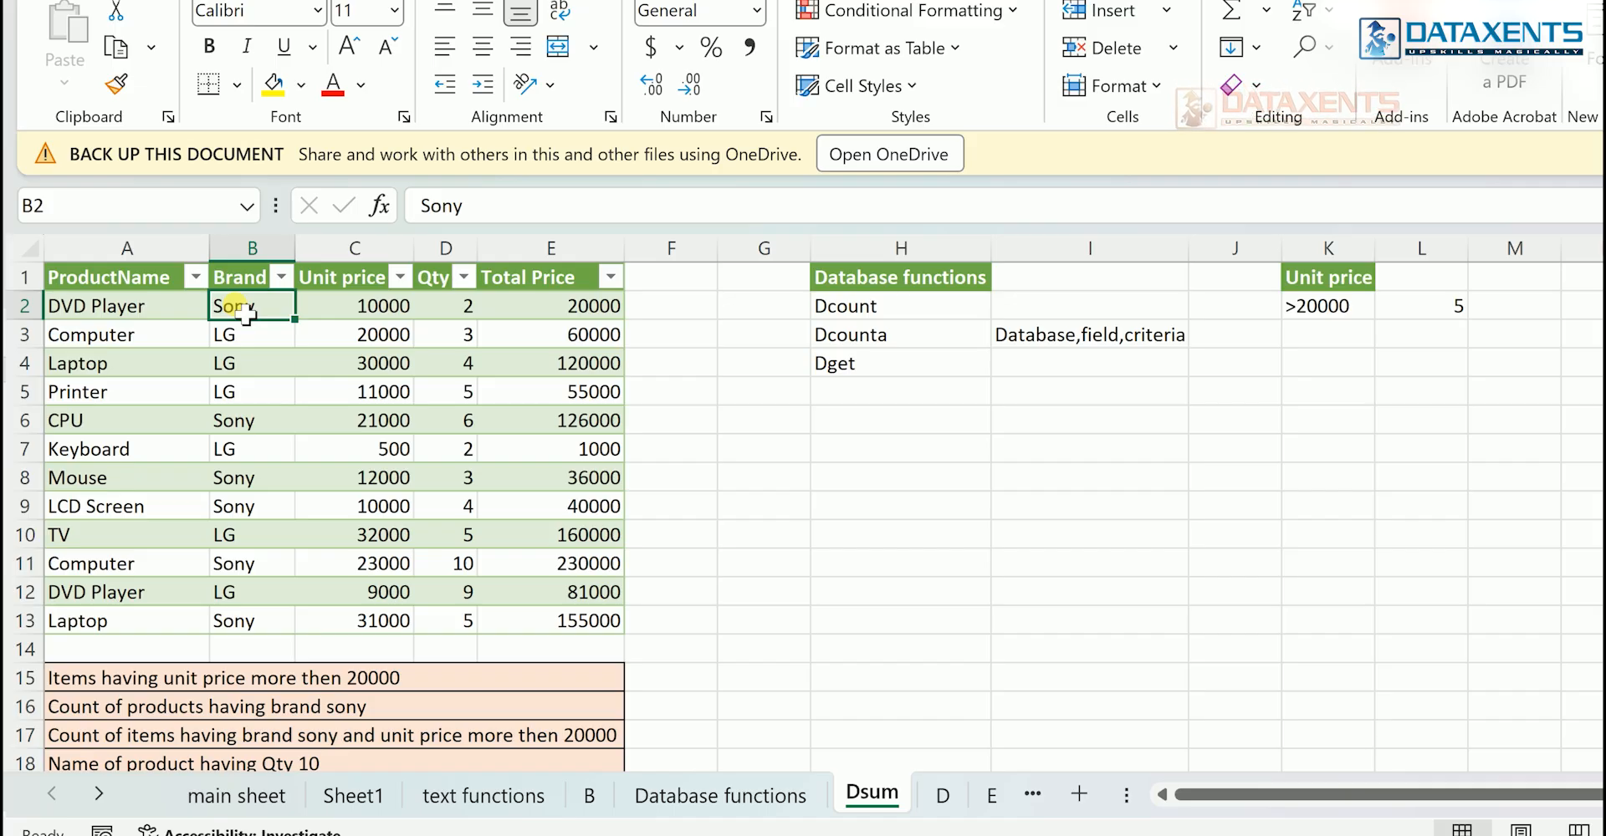
key("ctrl+c")
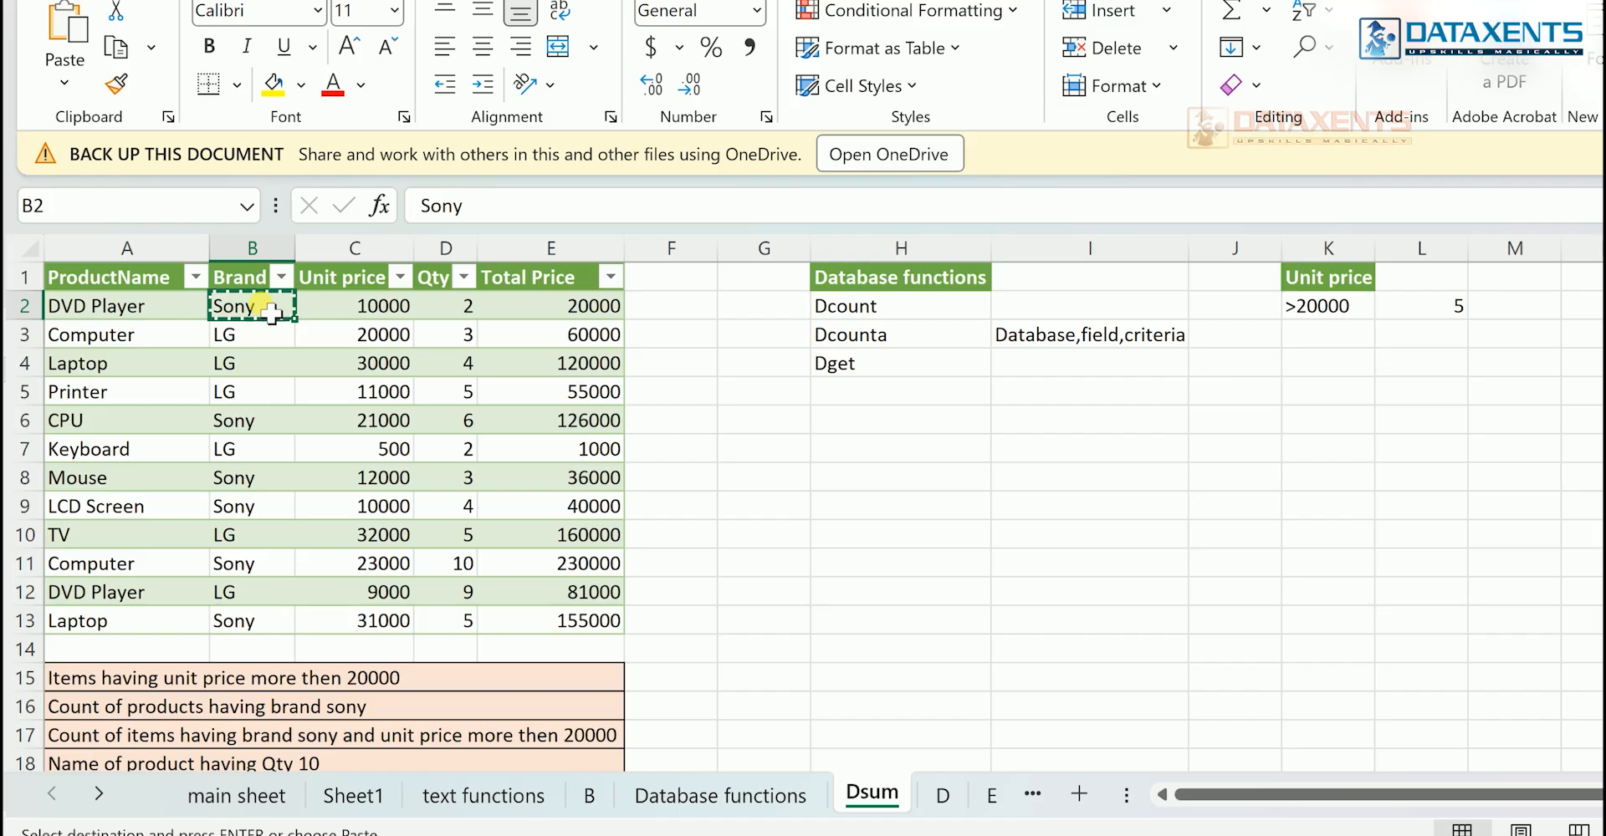
left_click(1301, 391)
key("ctrl+v")
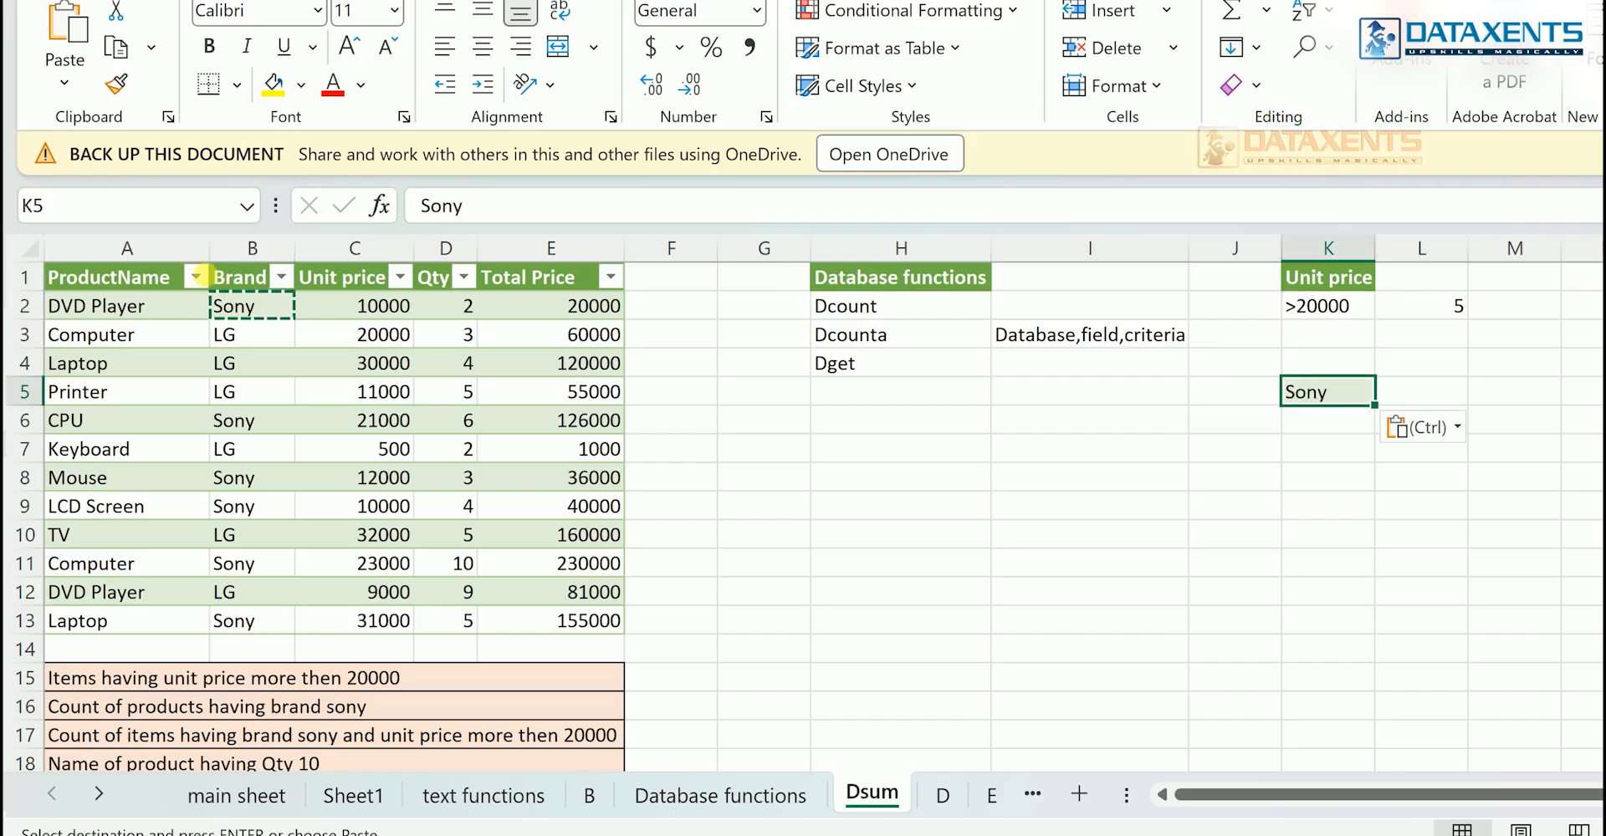
left_click(213, 277)
key("ctrl+c")
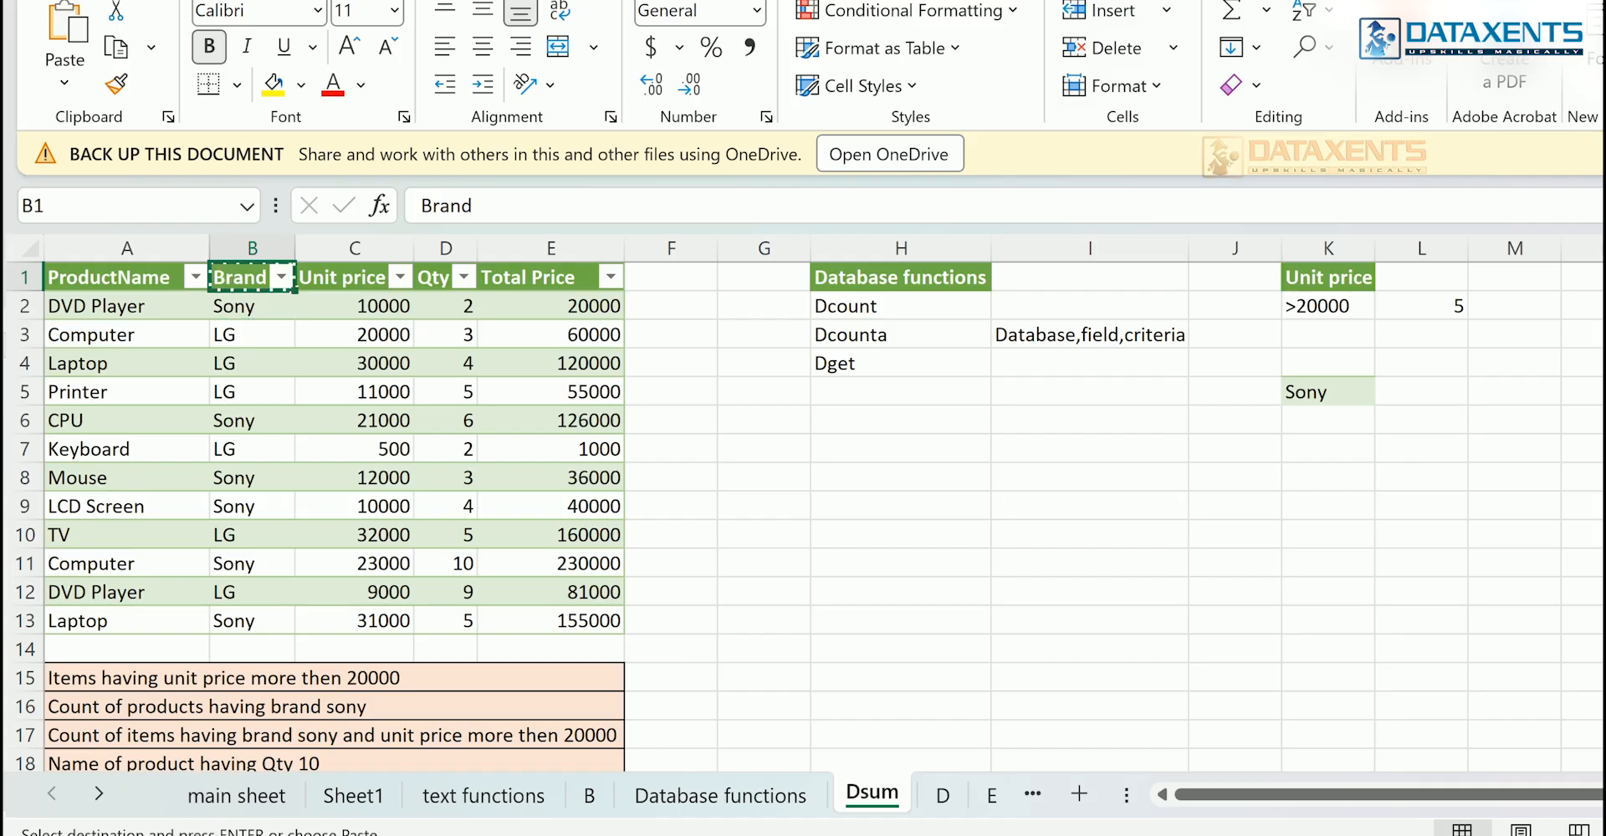
left_click(1342, 363)
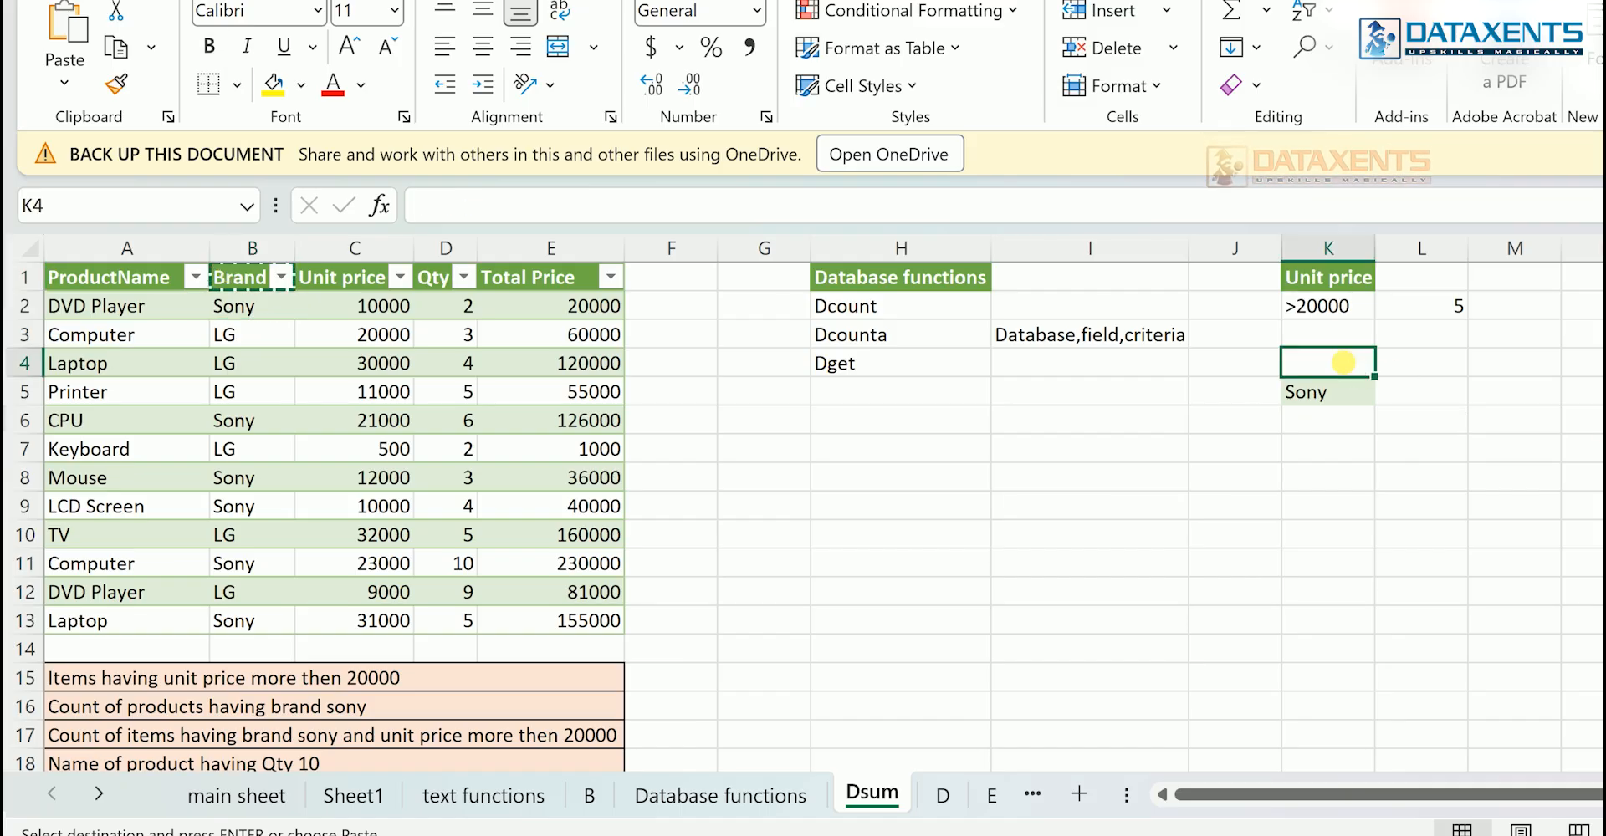
key("ctrl+v")
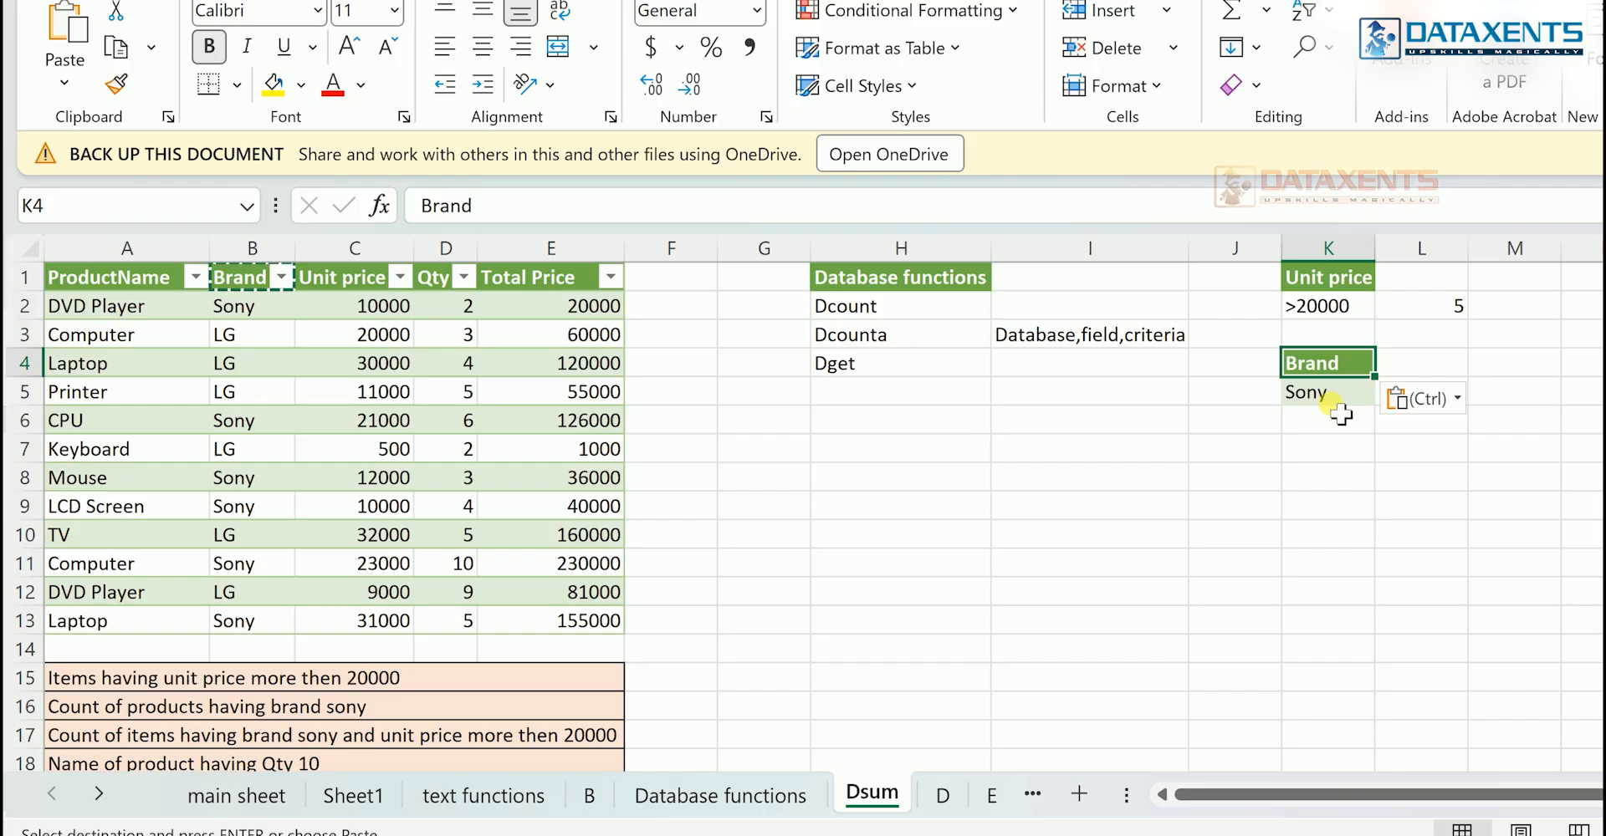
- Enter =dcounta(A1:E13,B1,K4:K5) in L4 to count the products matching the brand criterion
left_click(1437, 367)
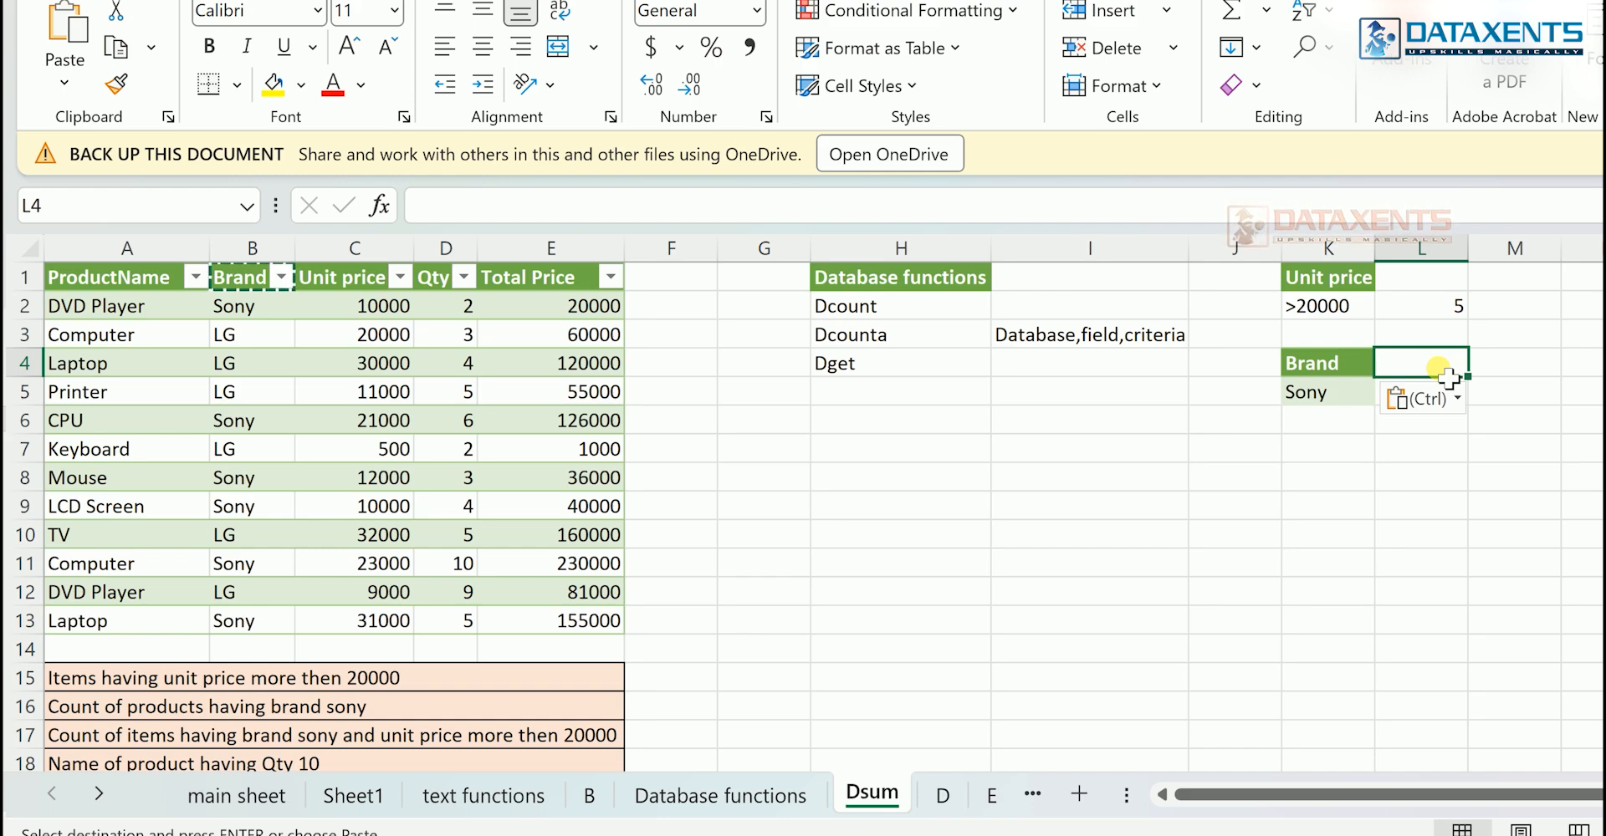
type("=d")
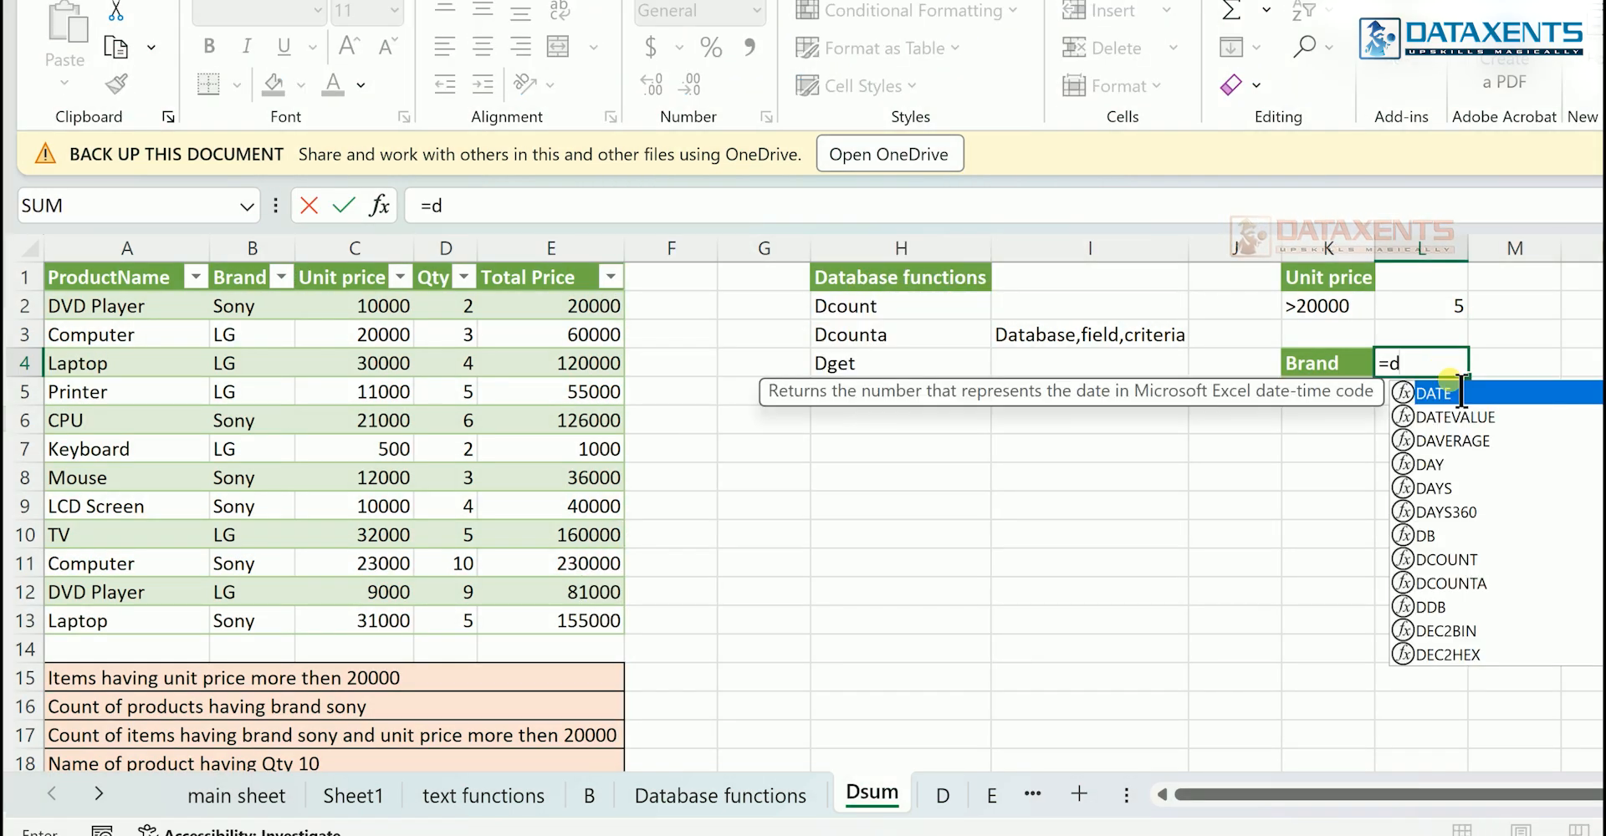
type("count")
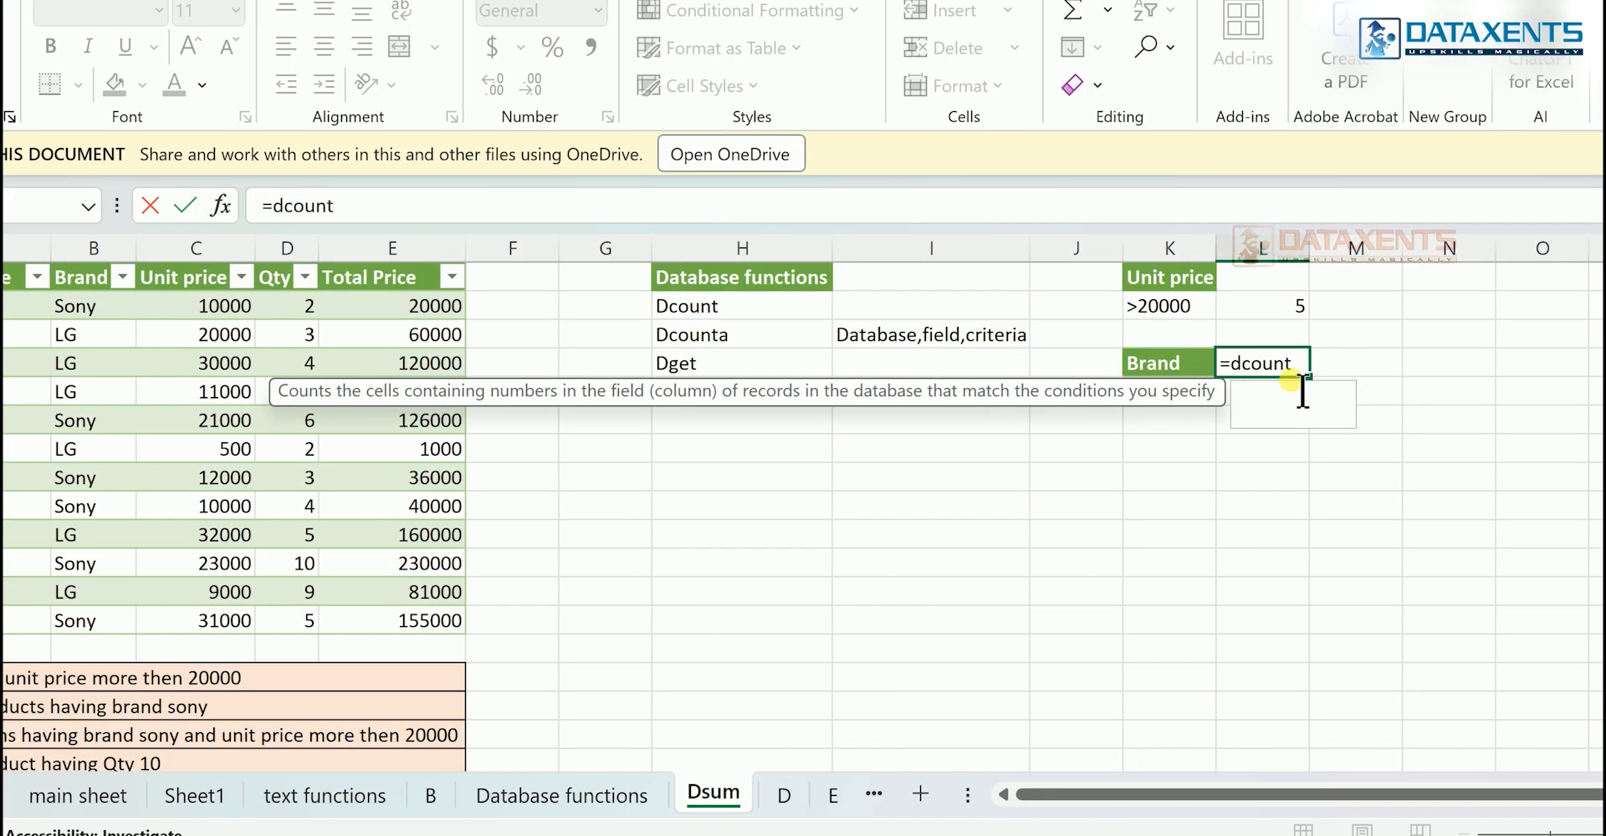
type("a(")
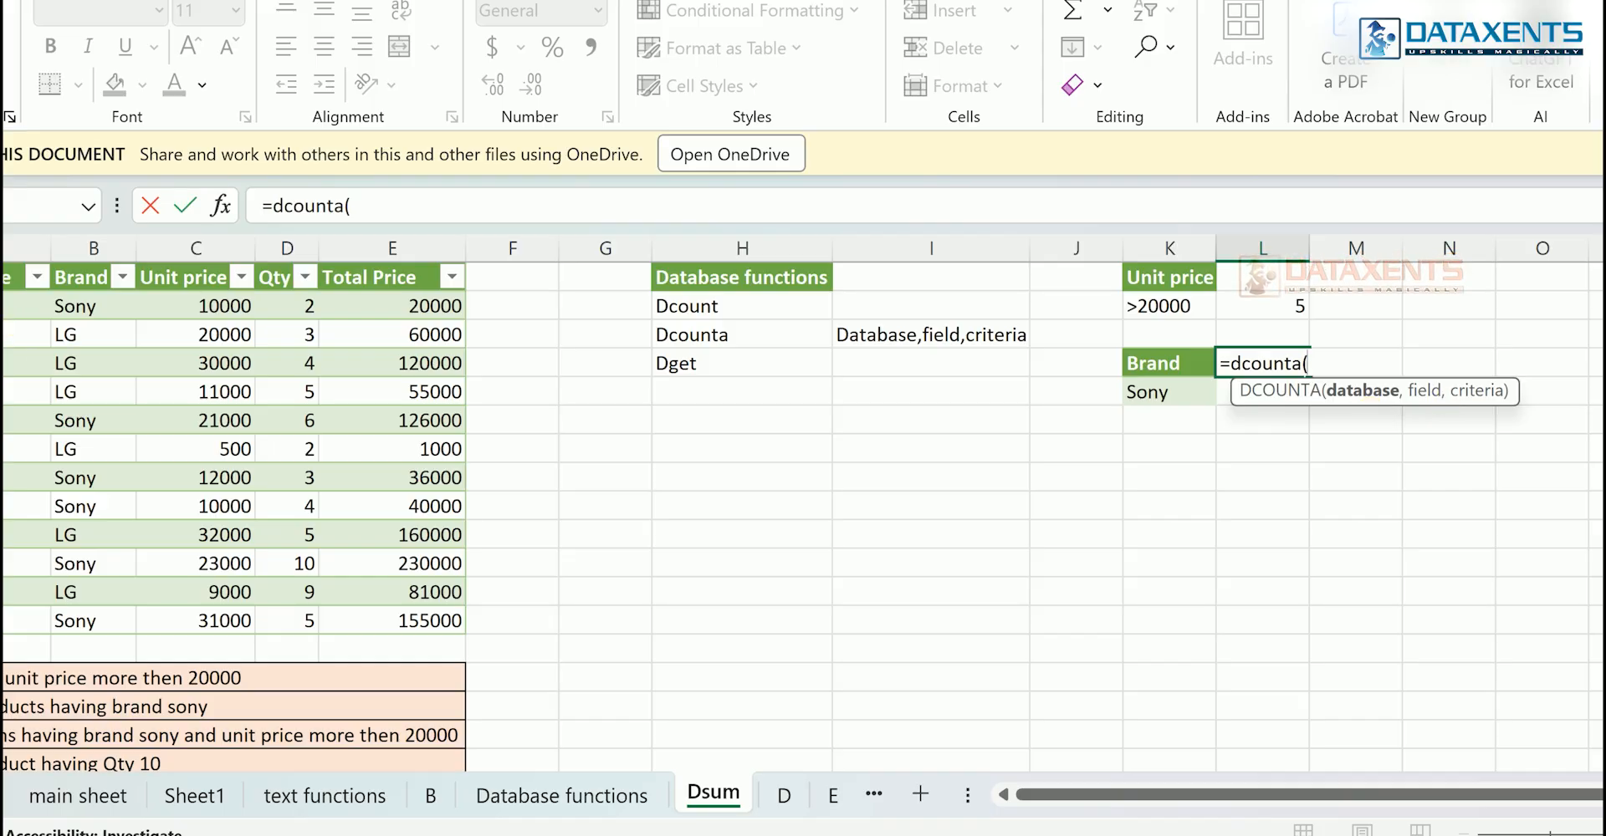
left_click_drag(17, 277, 393, 633)
type(",")
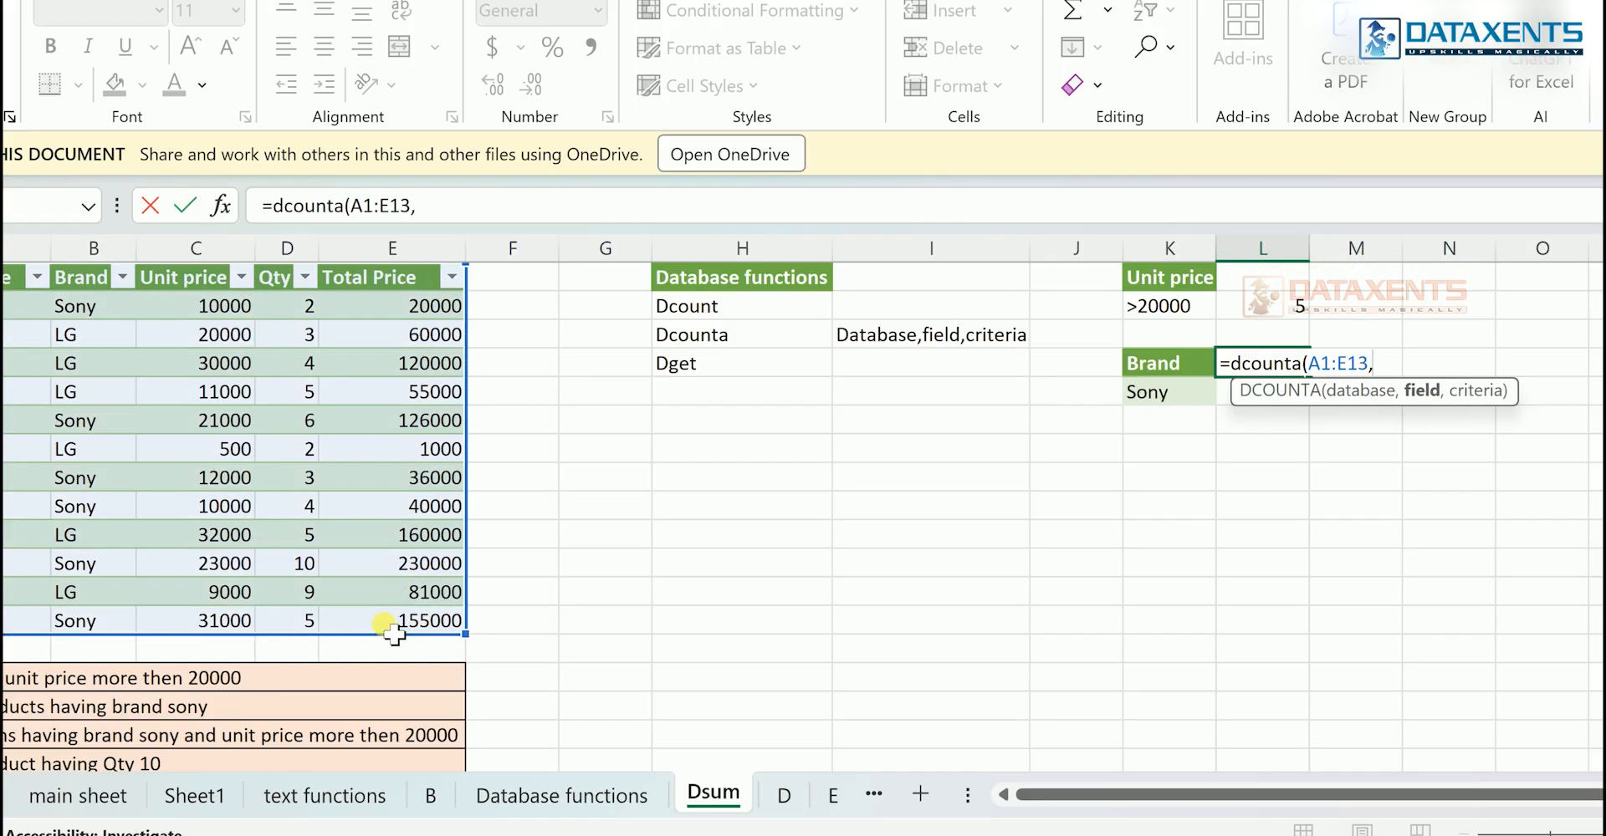
left_click(79, 282)
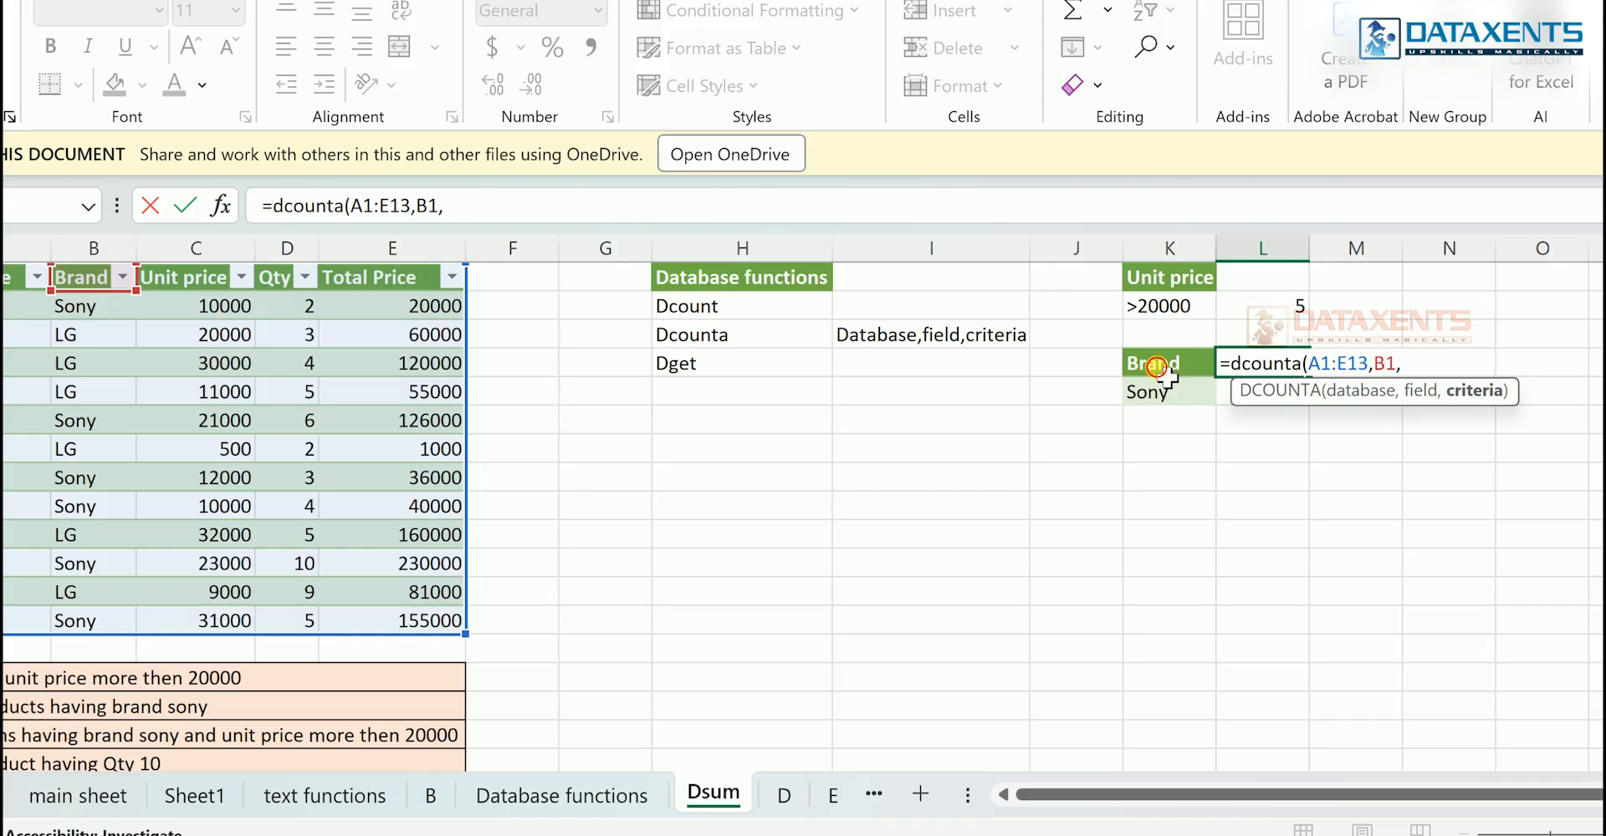
left_click_drag(1156, 366, 1167, 408)
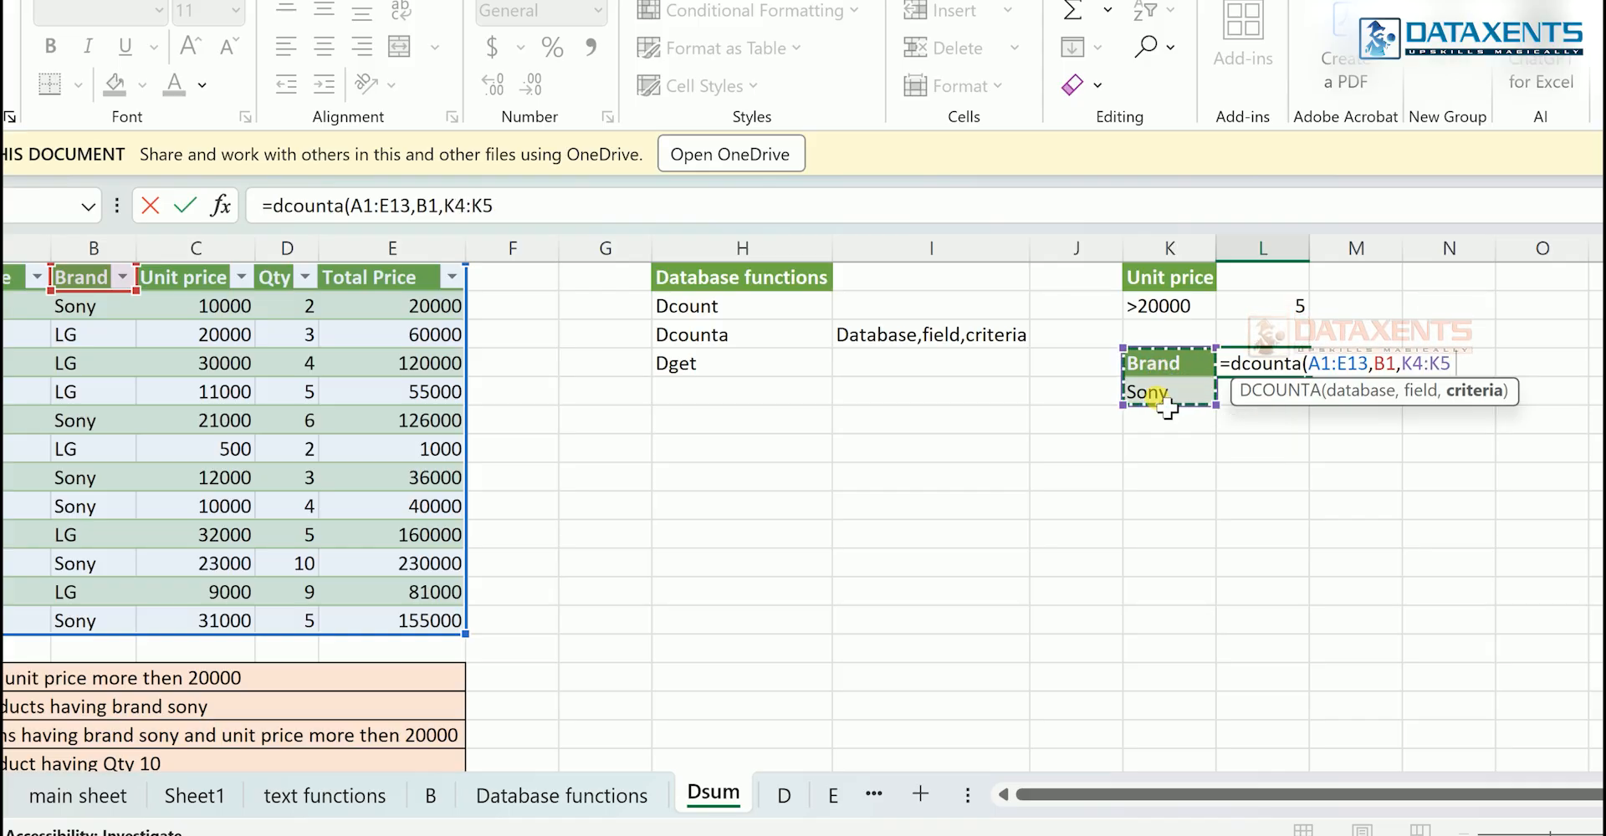
key("Return")
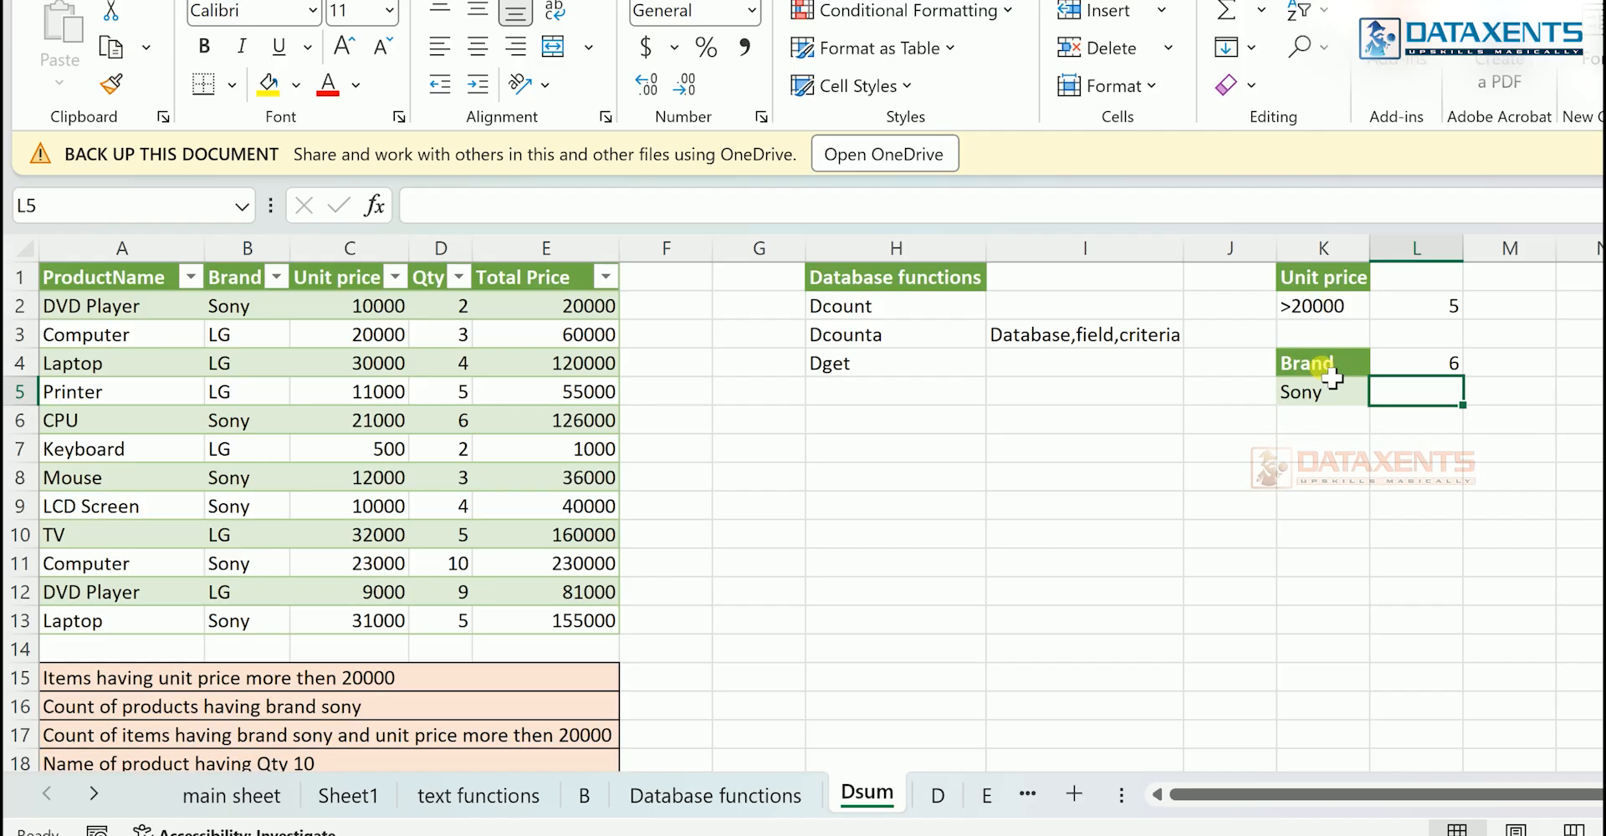
- Build a combined criteria range in J7:K8 by copying the Brand criterion K4:K5 to J7 and the Unit price criterion K1:K2 to K7
left_click_drag(1332, 378, 1333, 402)
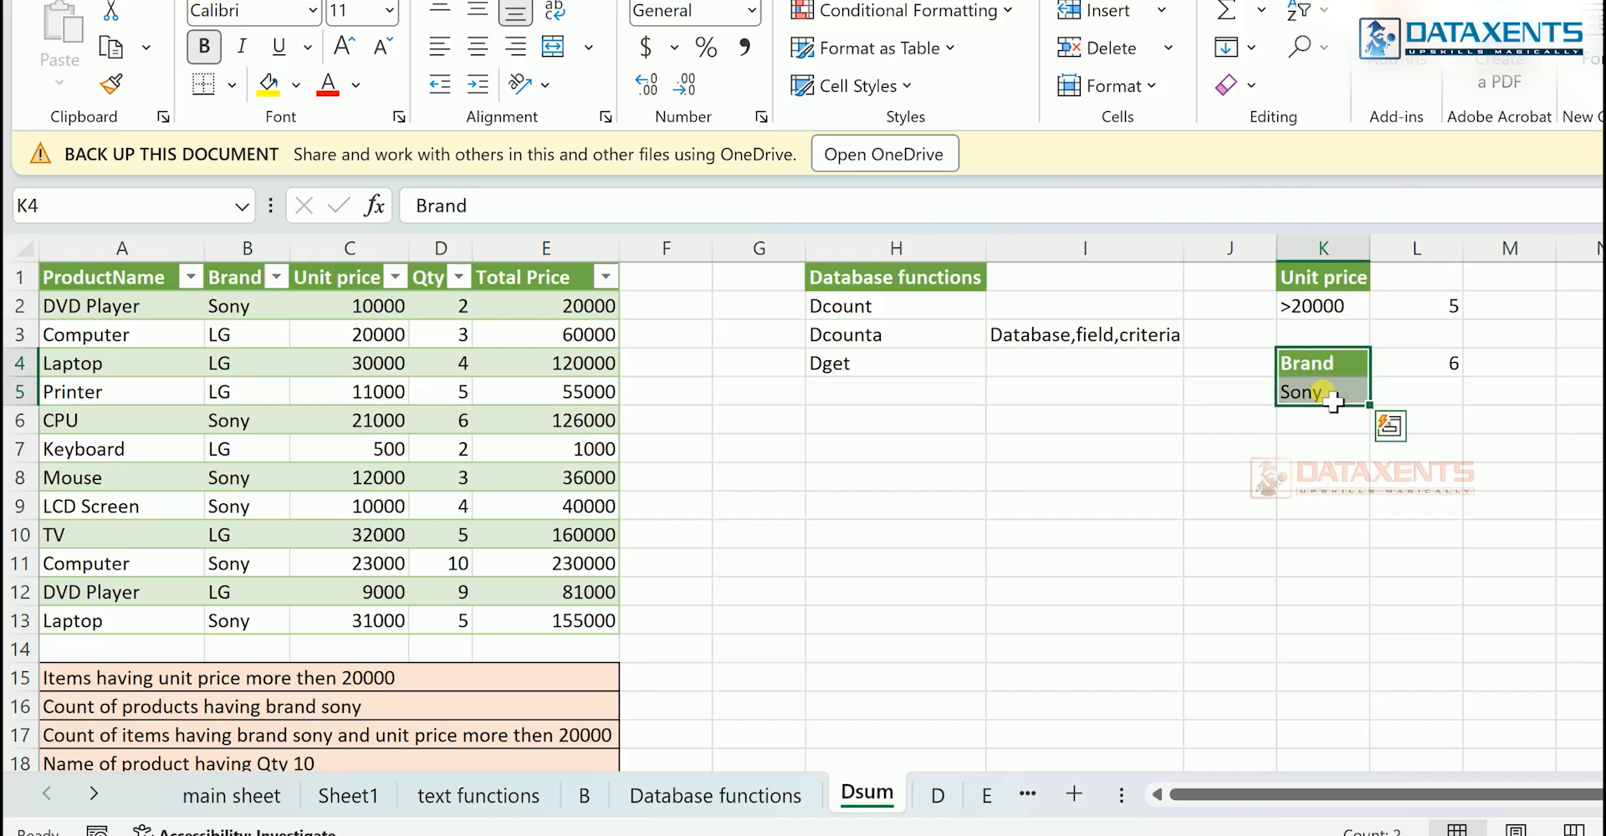
key("ctrl+c")
left_click(1240, 456)
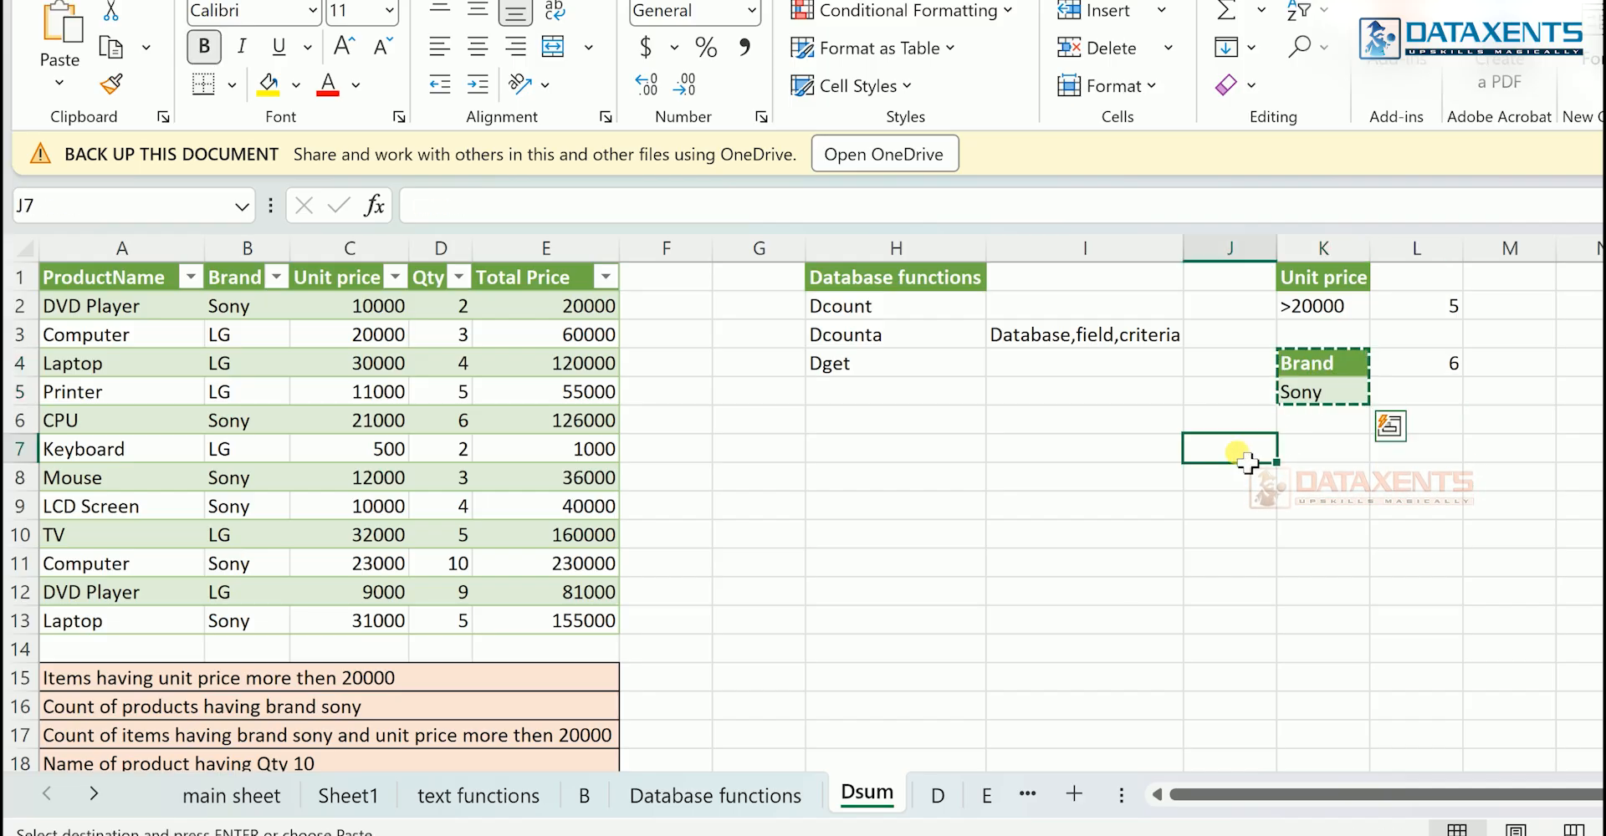
key("ctrl+v")
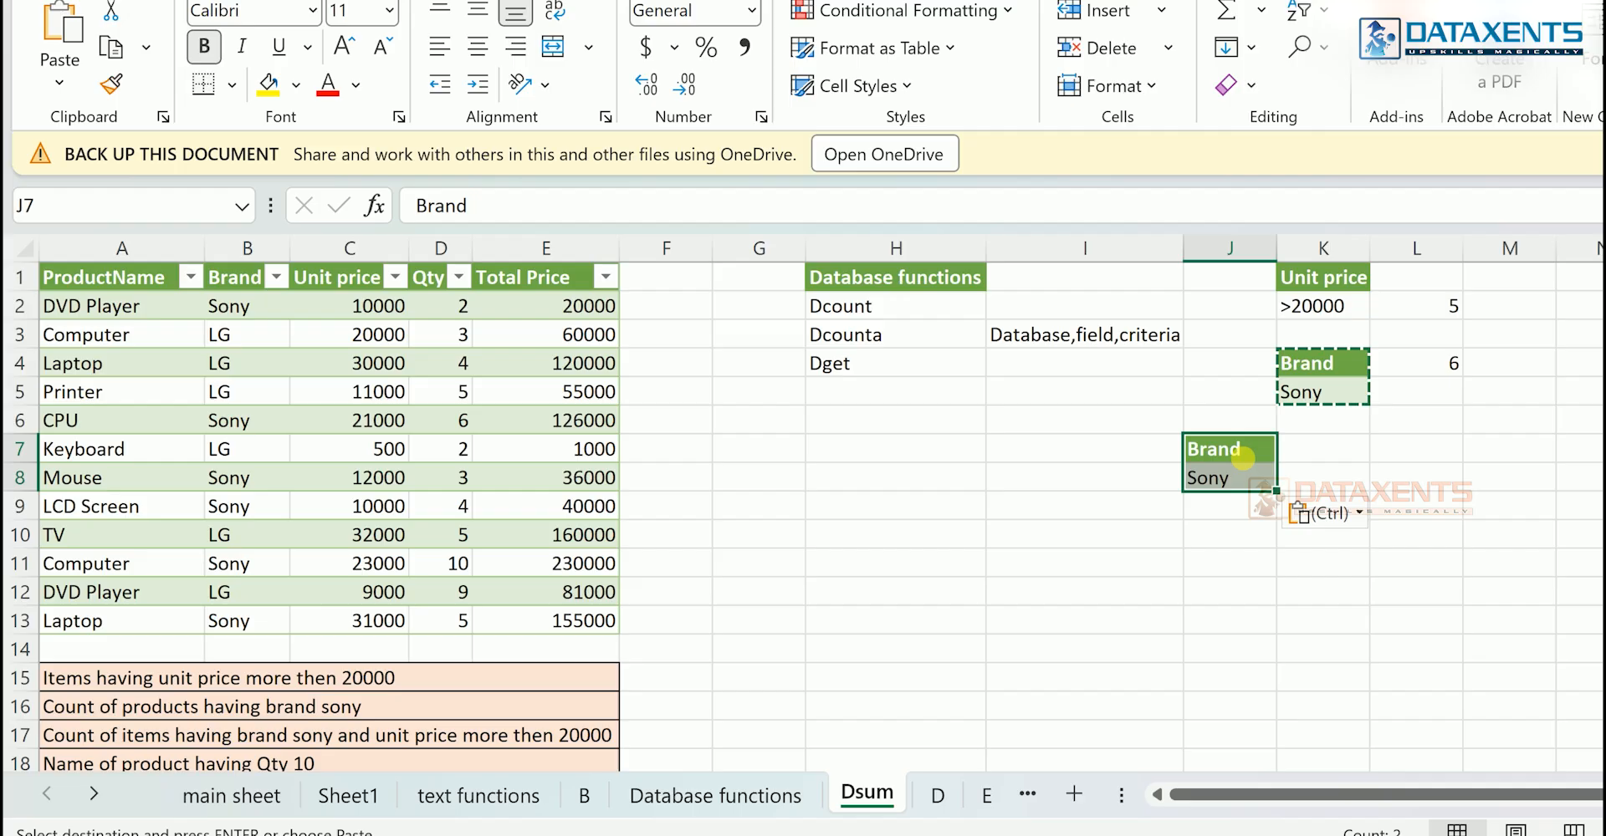
left_click(1320, 288)
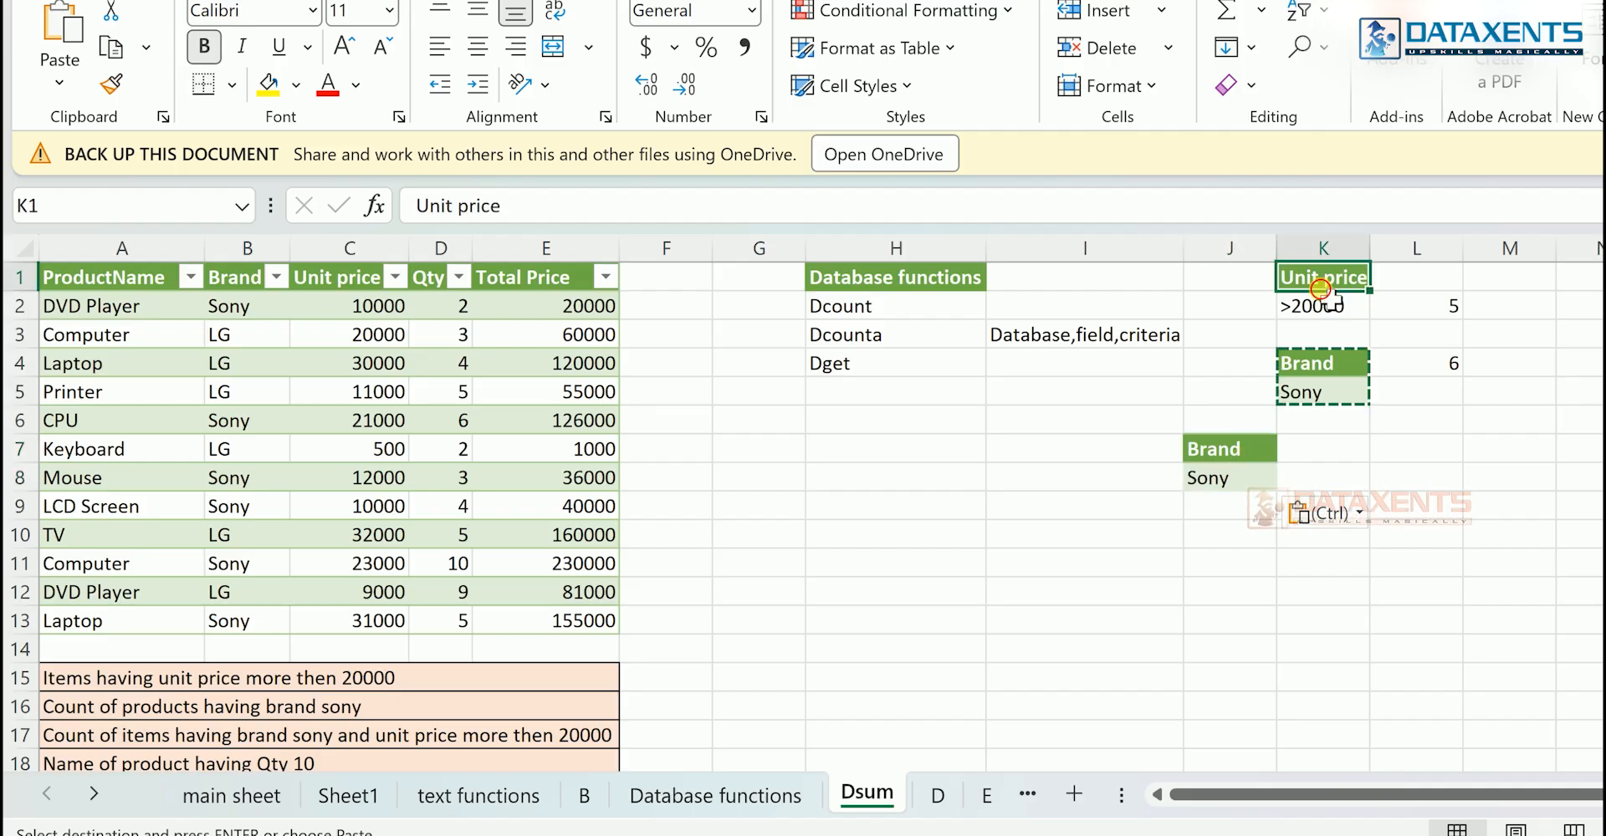
left_click_drag(1319, 288, 1330, 314)
key("ctrl+c")
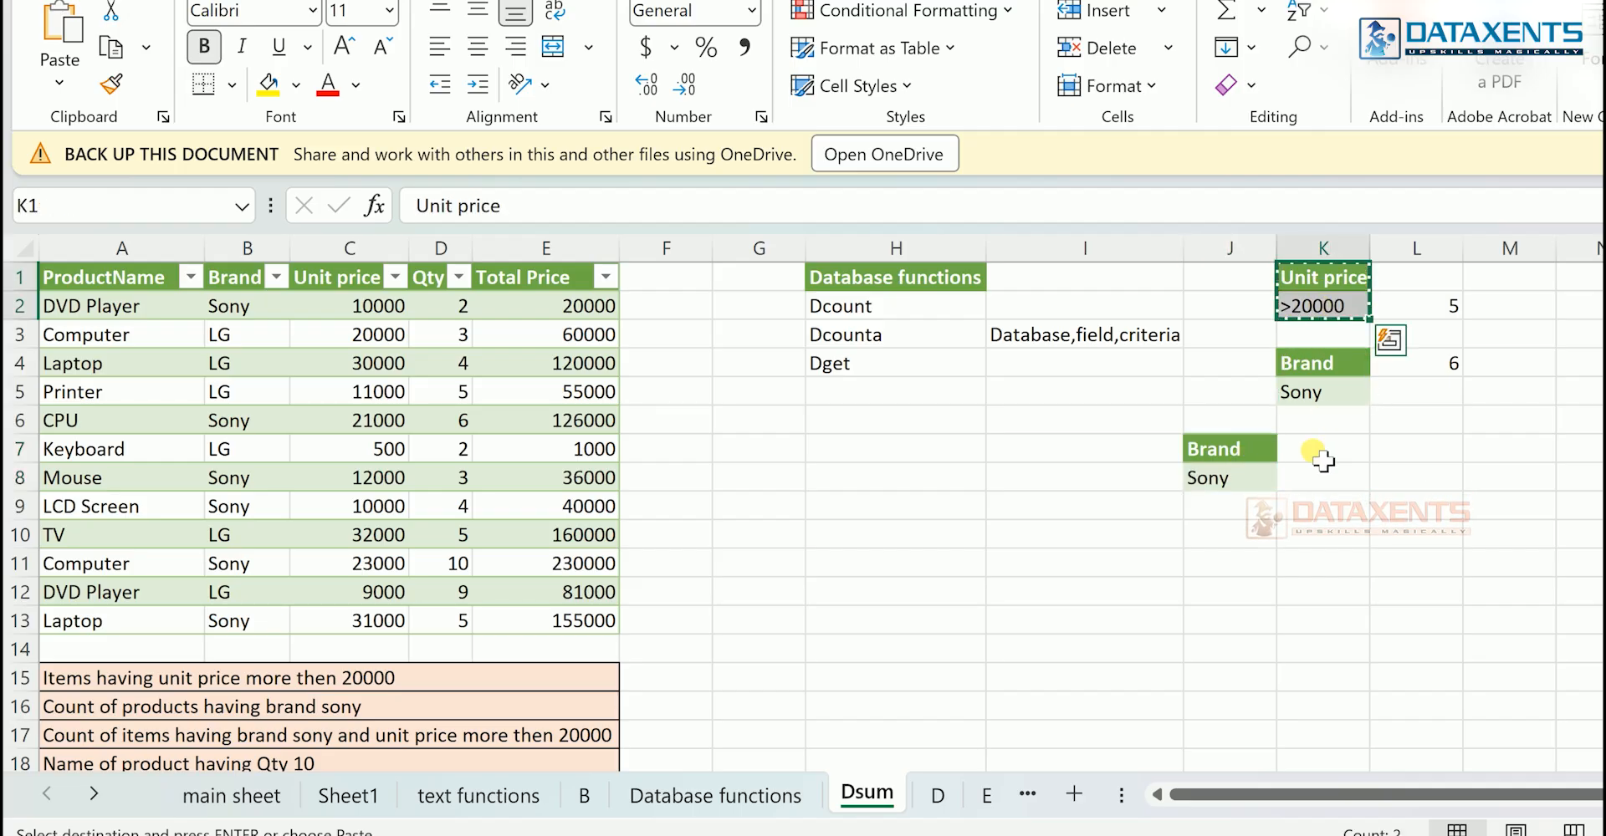
left_click(1321, 451)
key("ctrl+v")
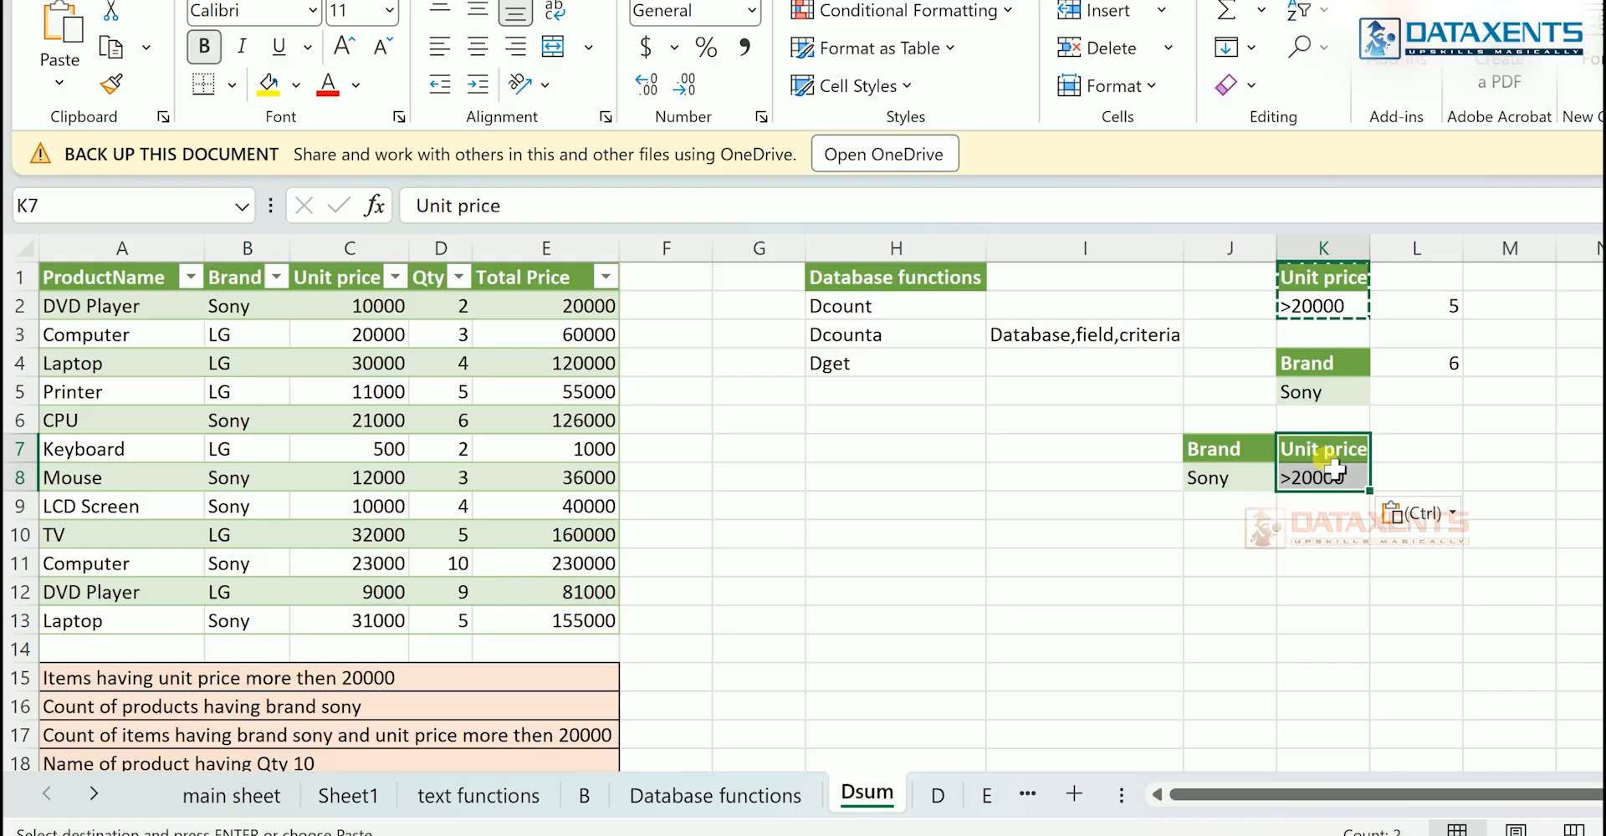
- Enter =dcounta(A1:E13,A1,J7:K8) in L8 to count the items matching both the brand and unit price criteria
left_click(1421, 485)
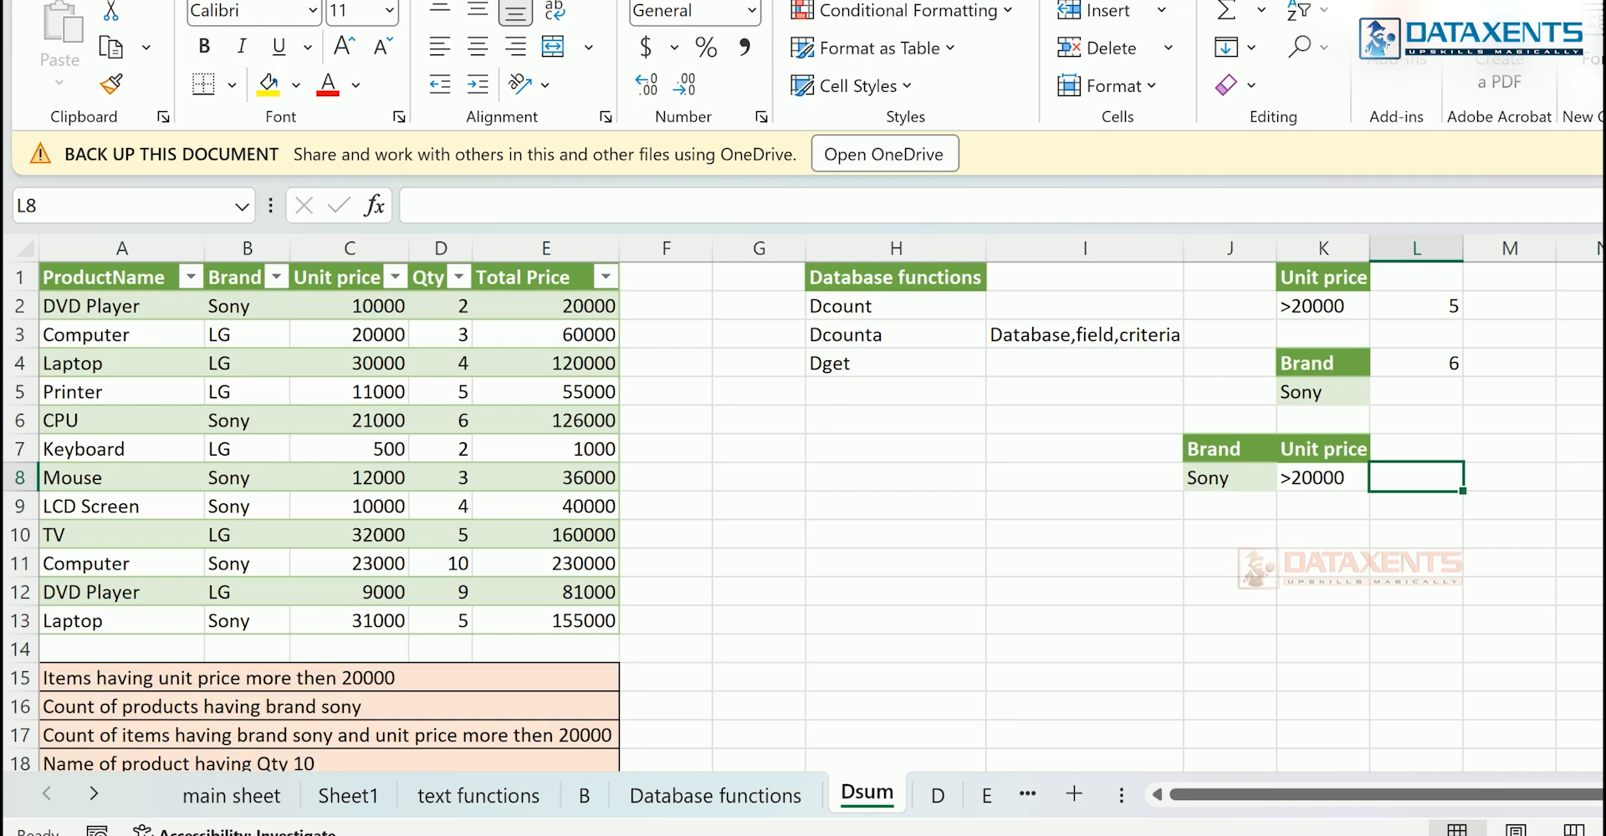
type("=")
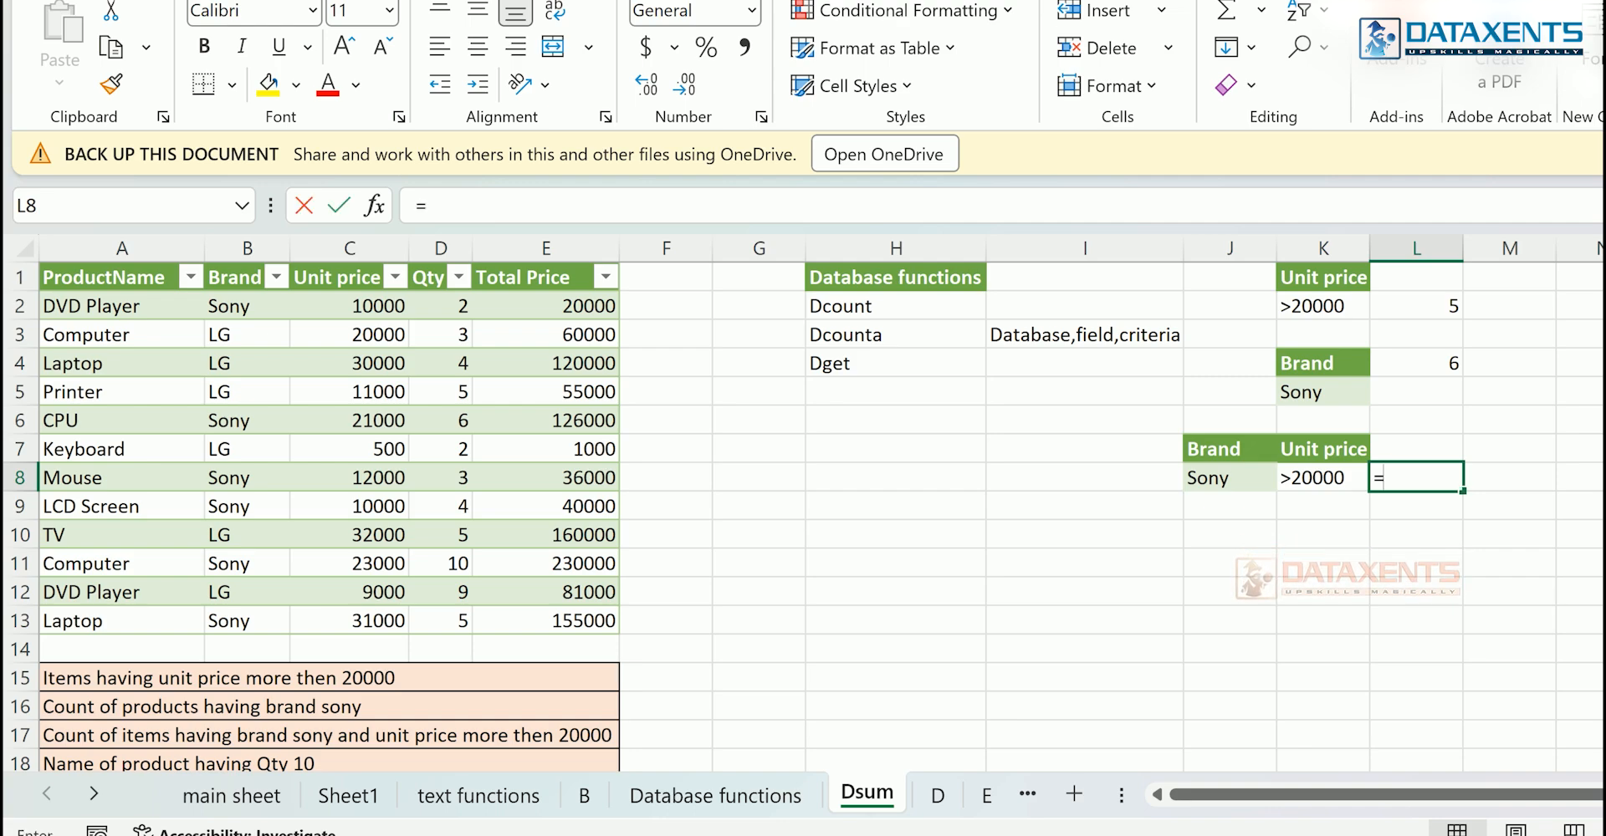
type("dcounta")
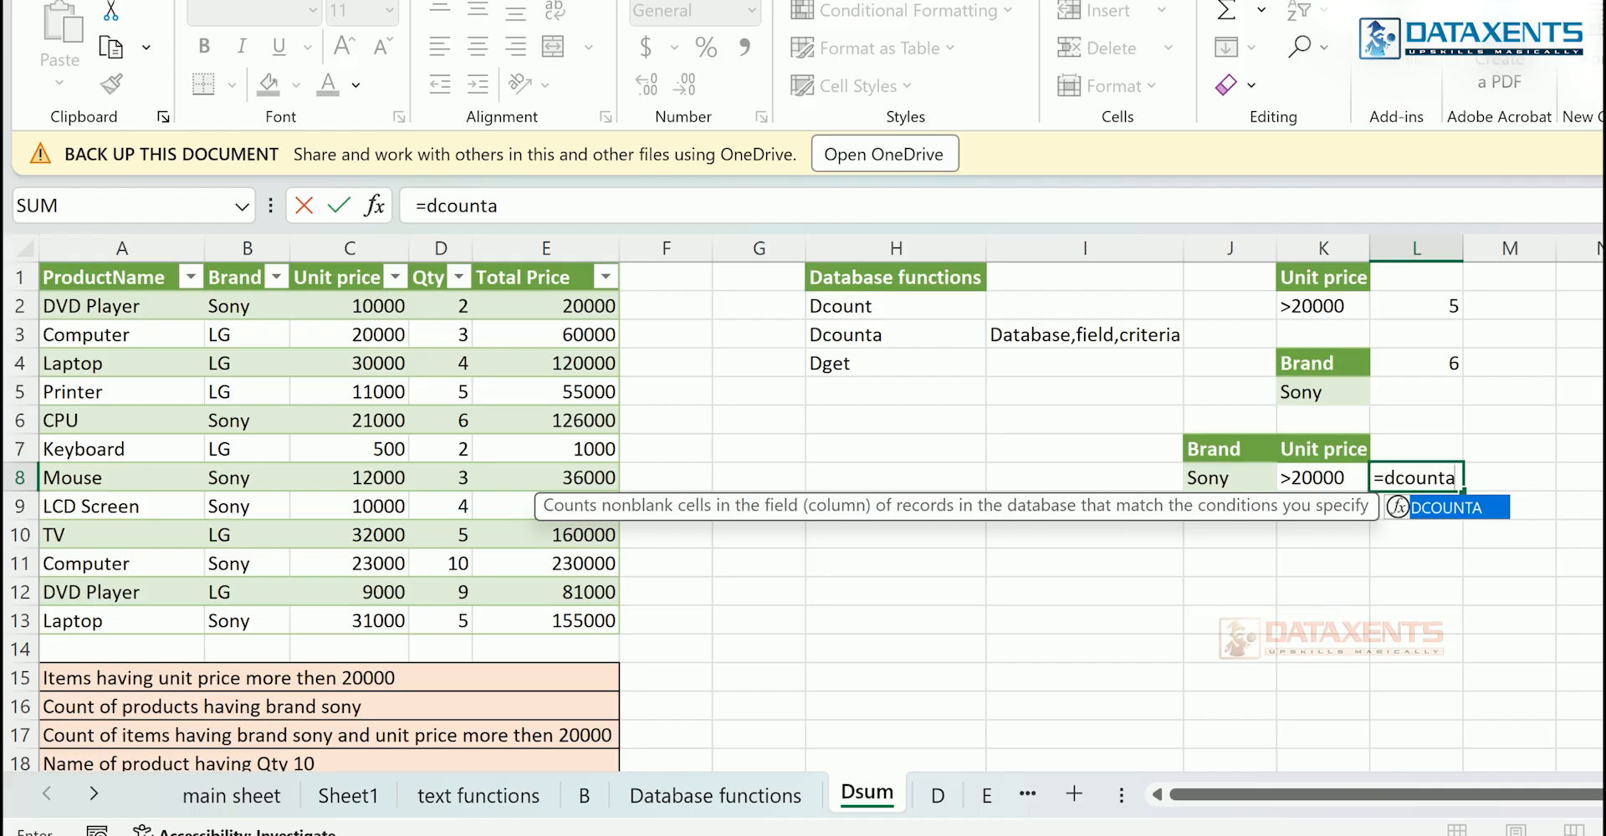
type("(")
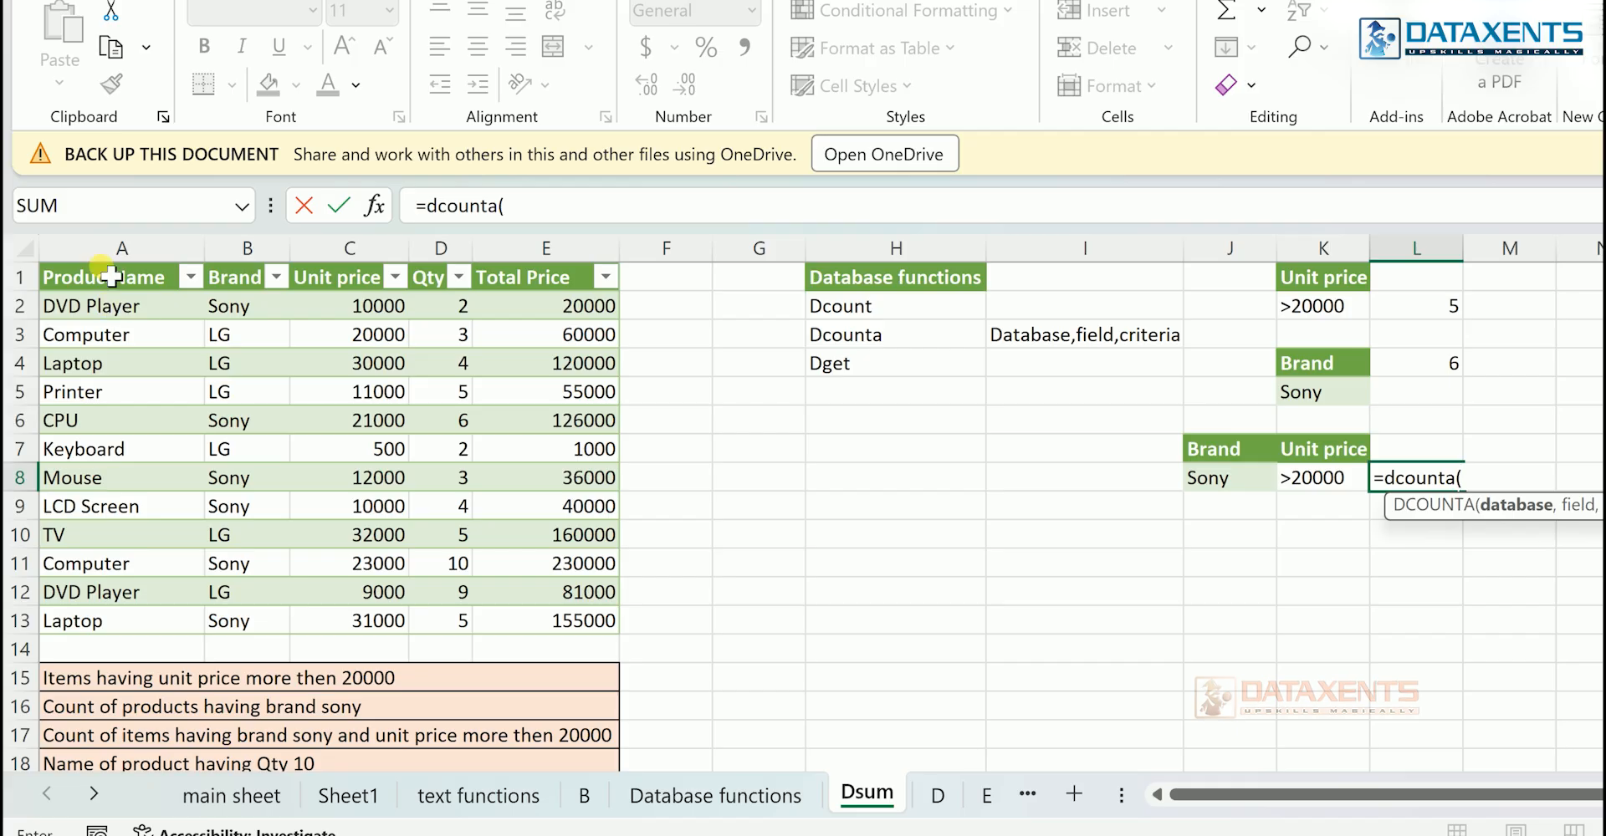
left_click_drag(109, 272, 584, 627)
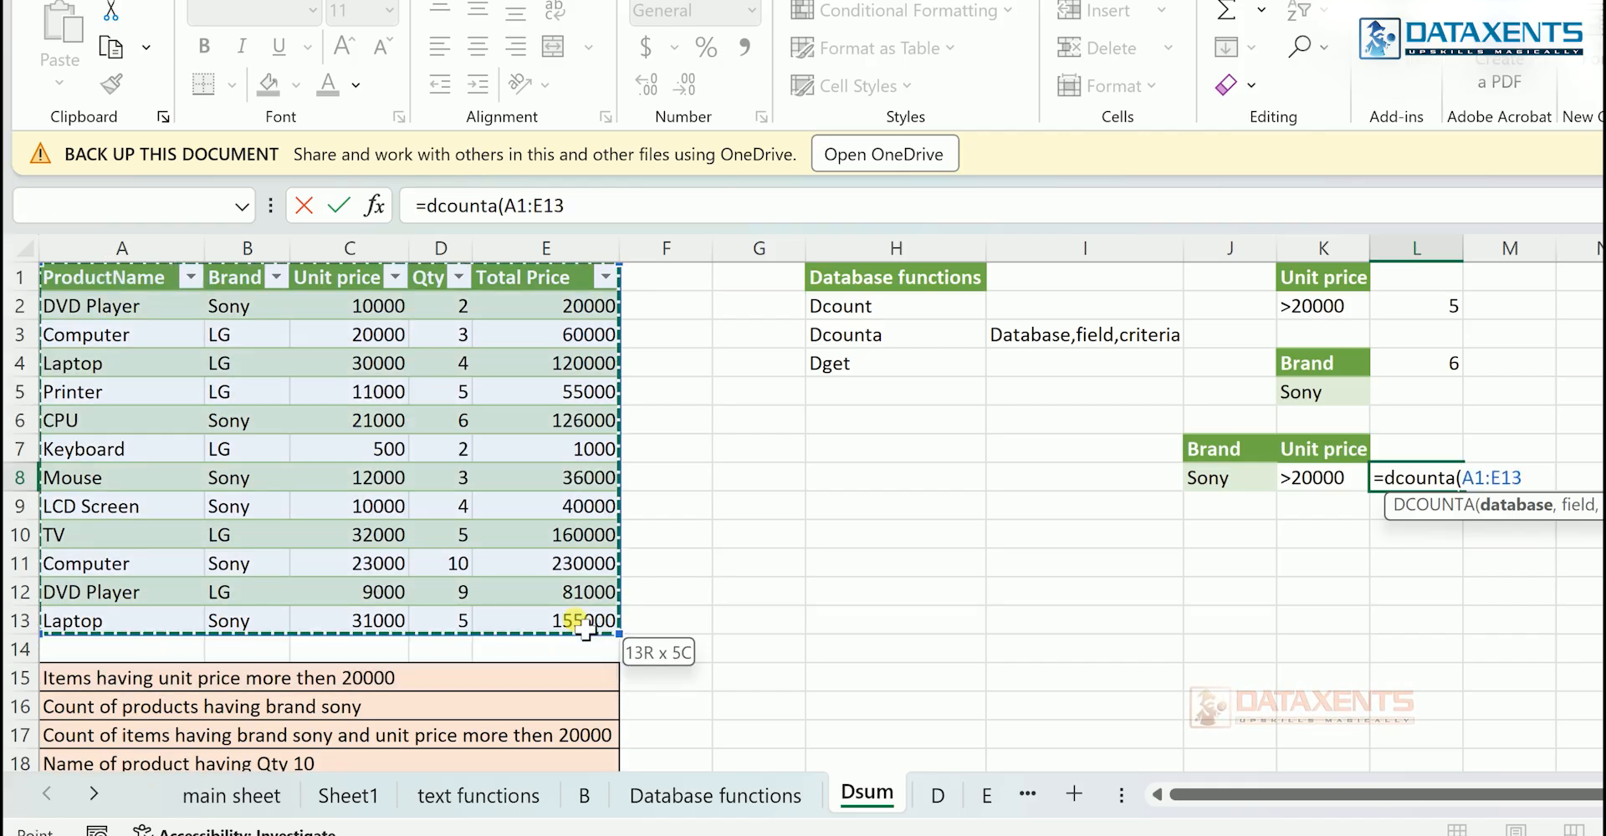
type(",")
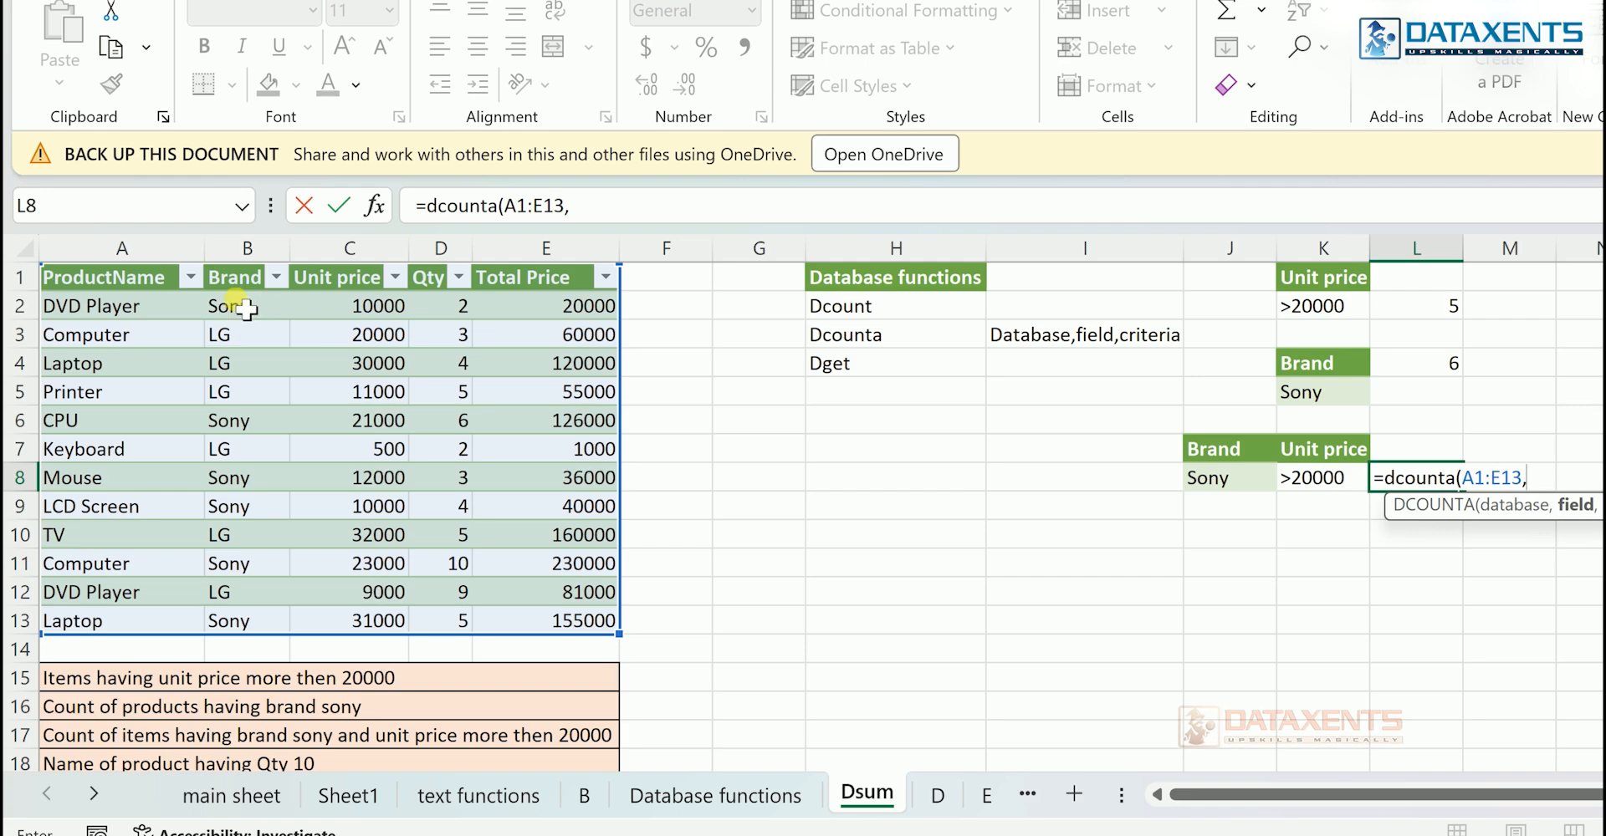
left_click(152, 285)
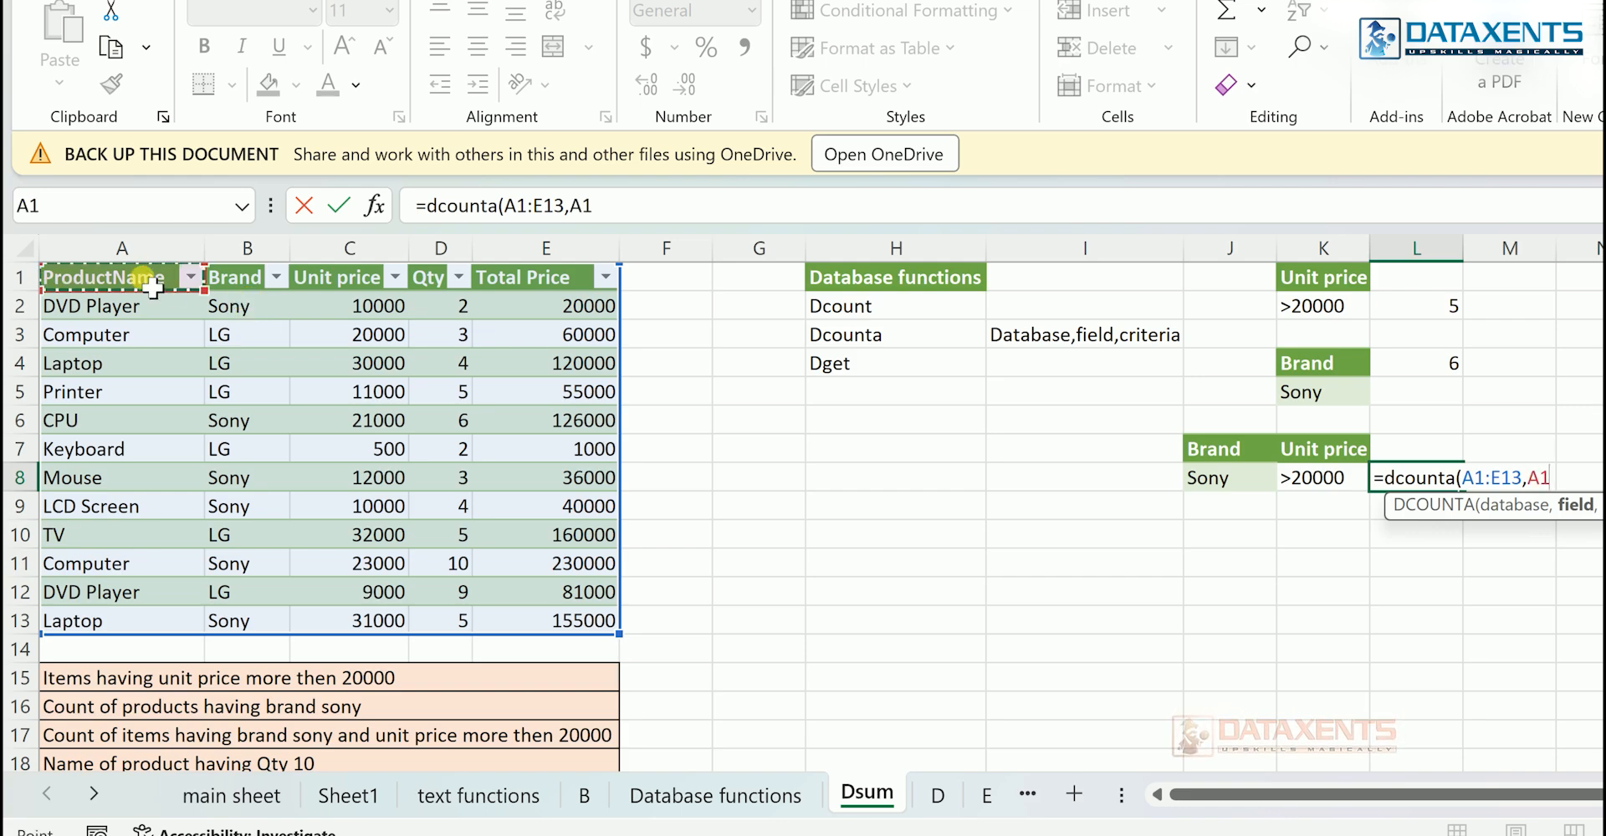
type(",")
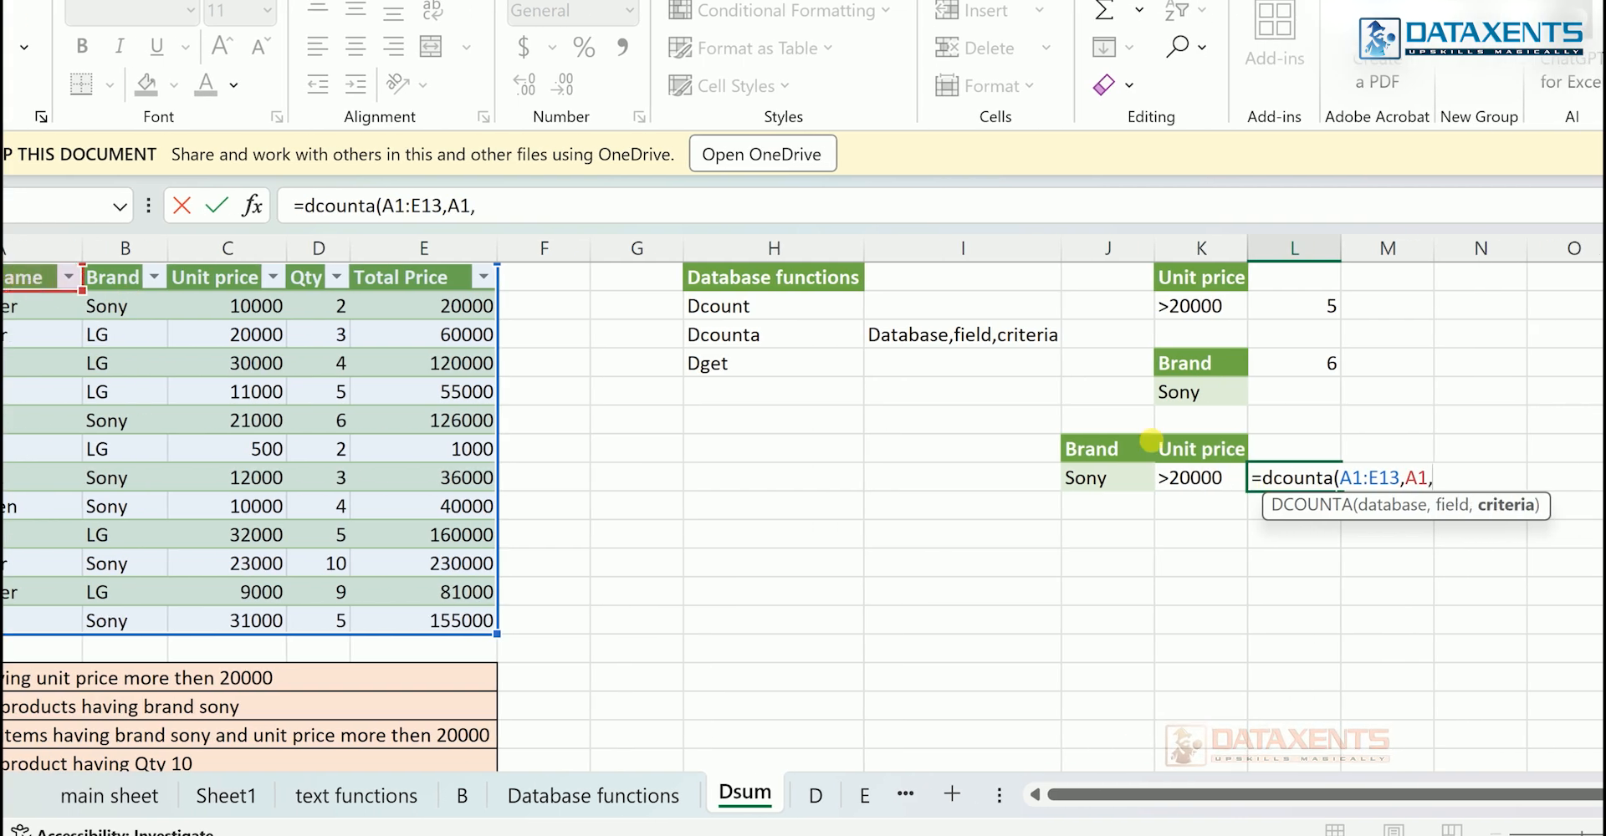
left_click_drag(1081, 445, 1189, 489)
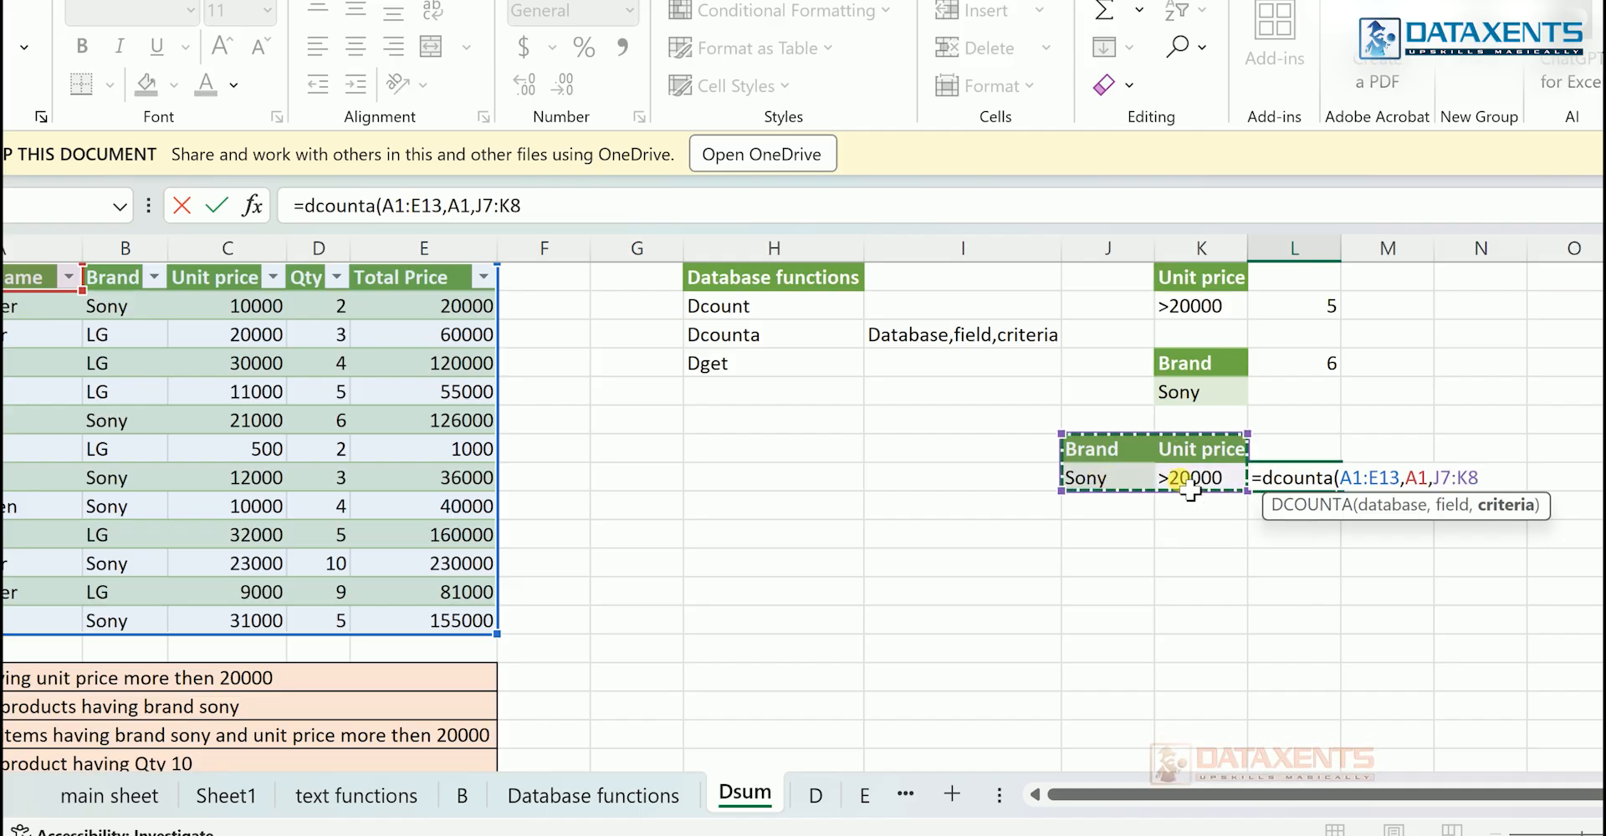
key("Return")
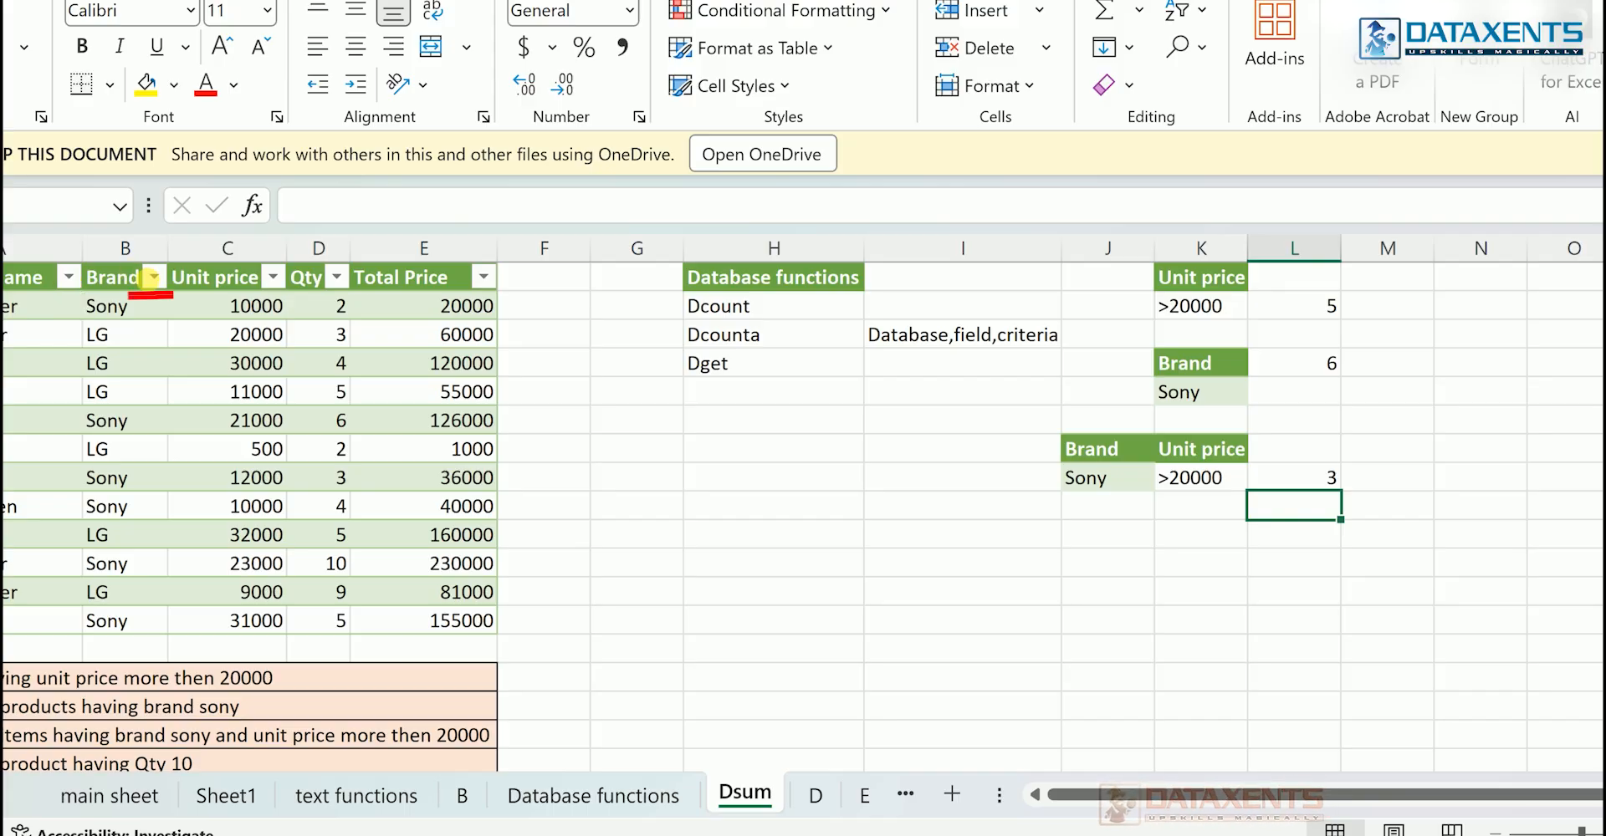
- Filter the product table's Brand column to show only Sony
left_click(154, 277)
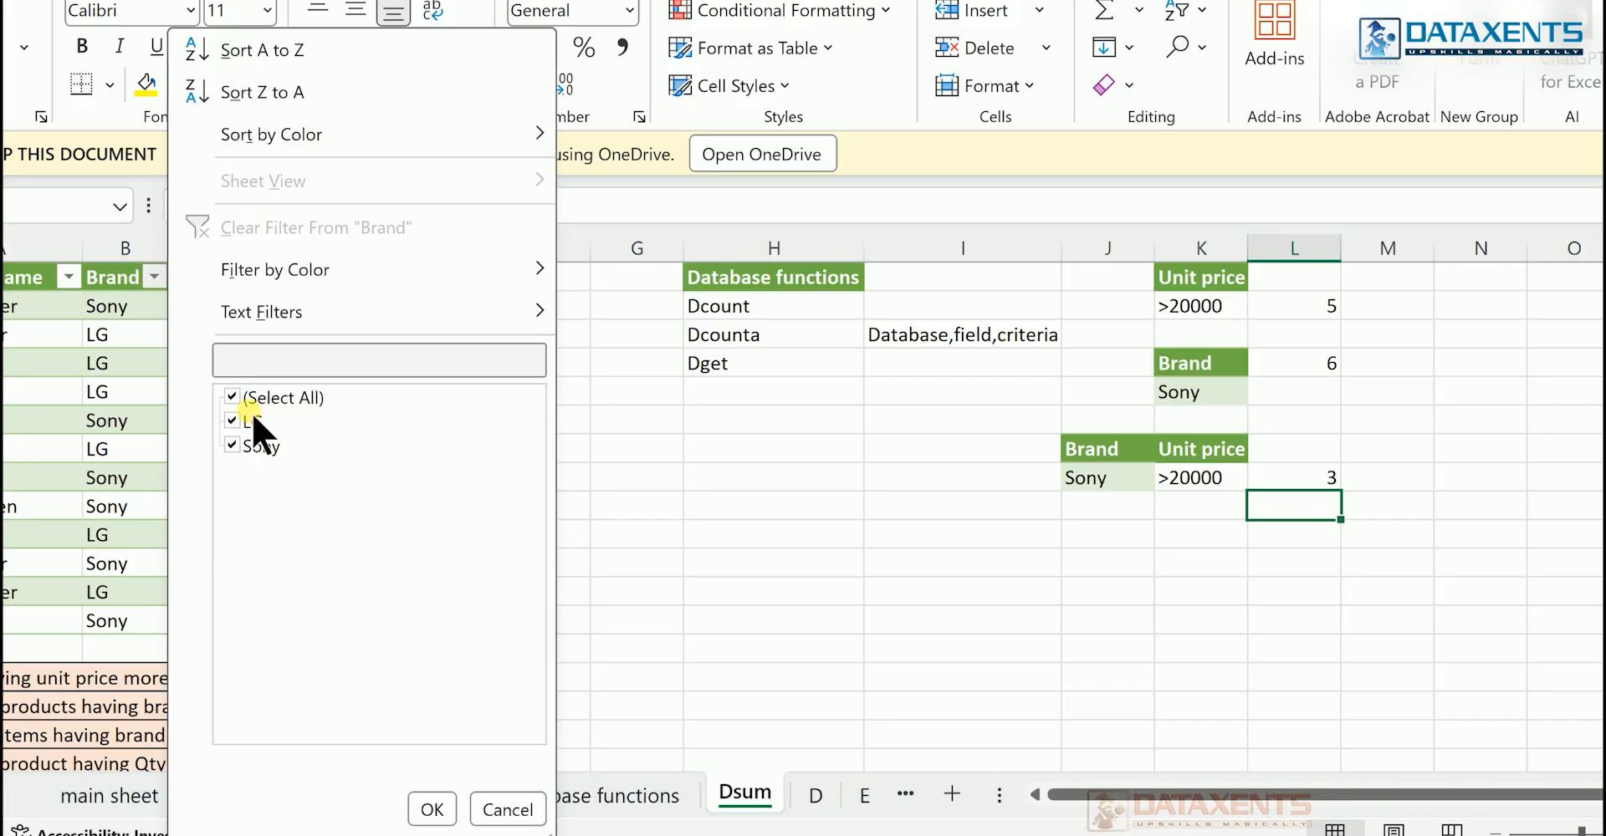
left_click(234, 396)
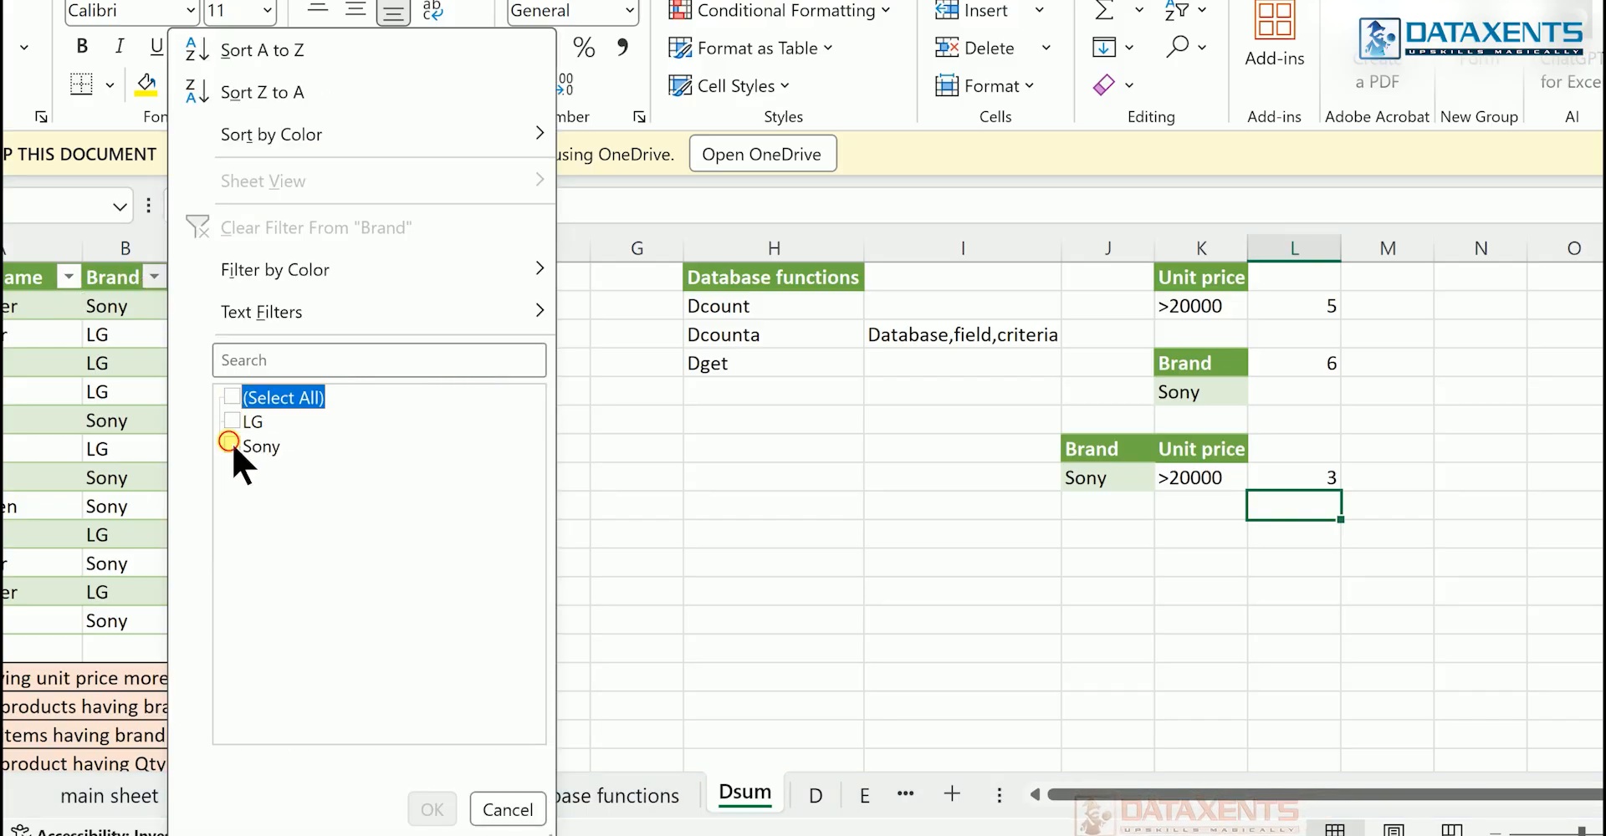
left_click(233, 443)
left_click(429, 809)
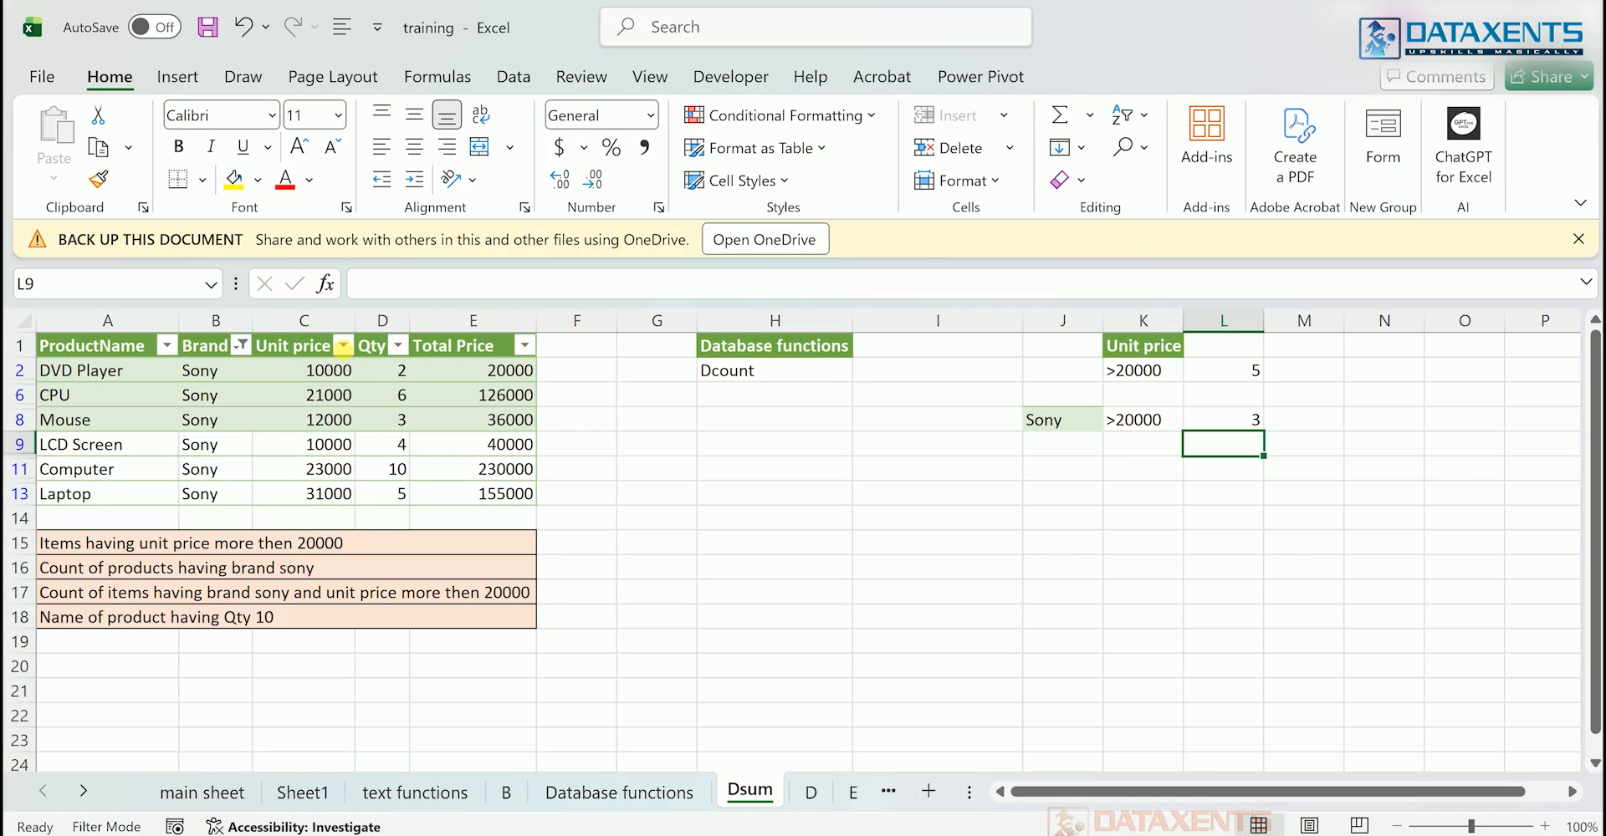
- Filter the Unit price column to values greater than 20000 to cross-check the combined count
left_click(343, 346)
mouse_move(460, 372)
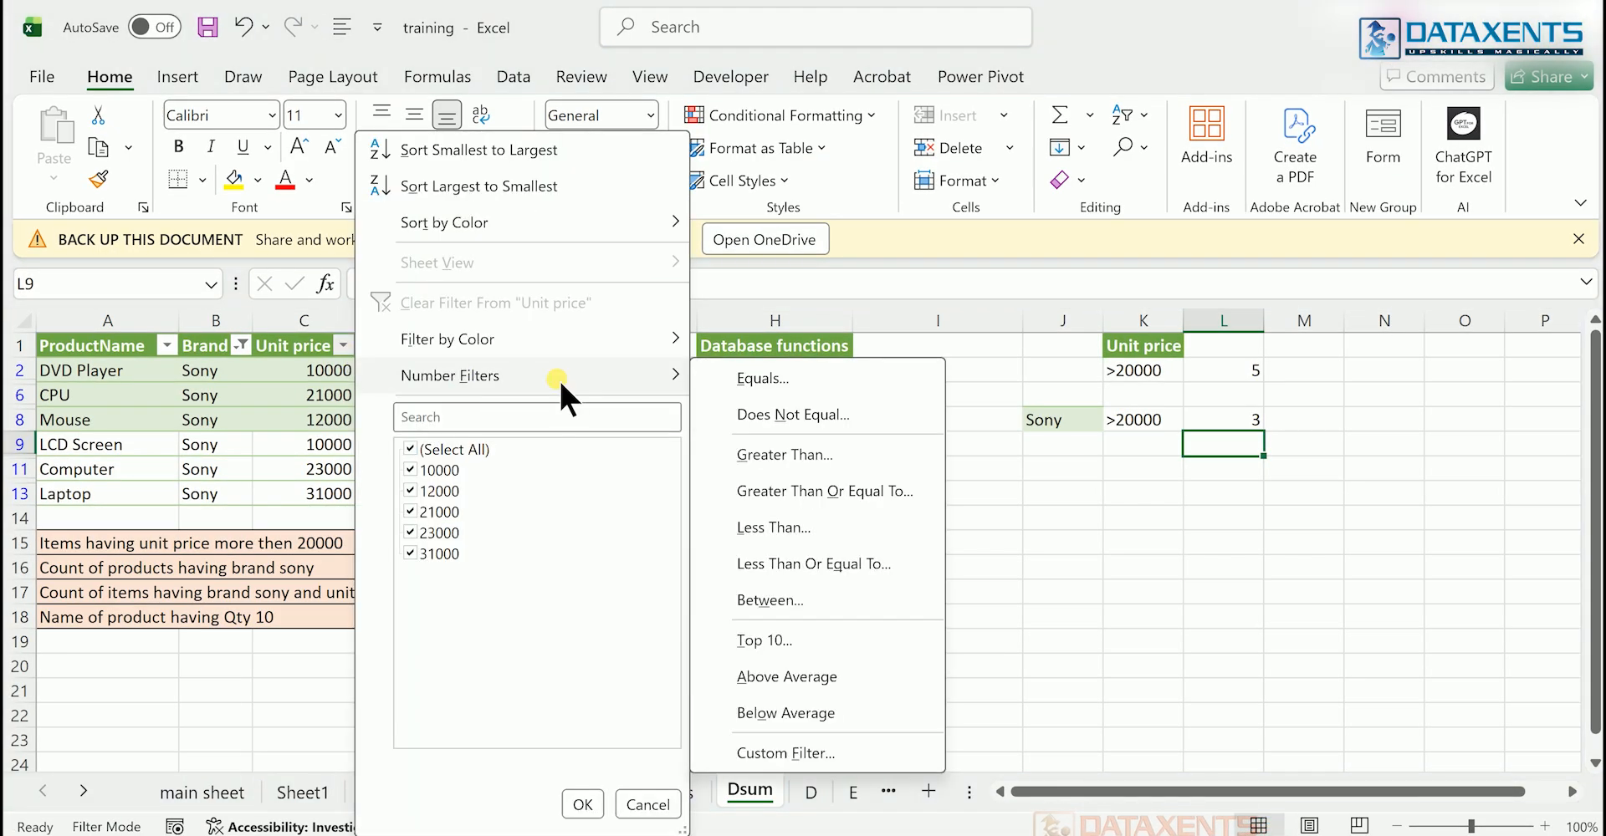
left_click(791, 454)
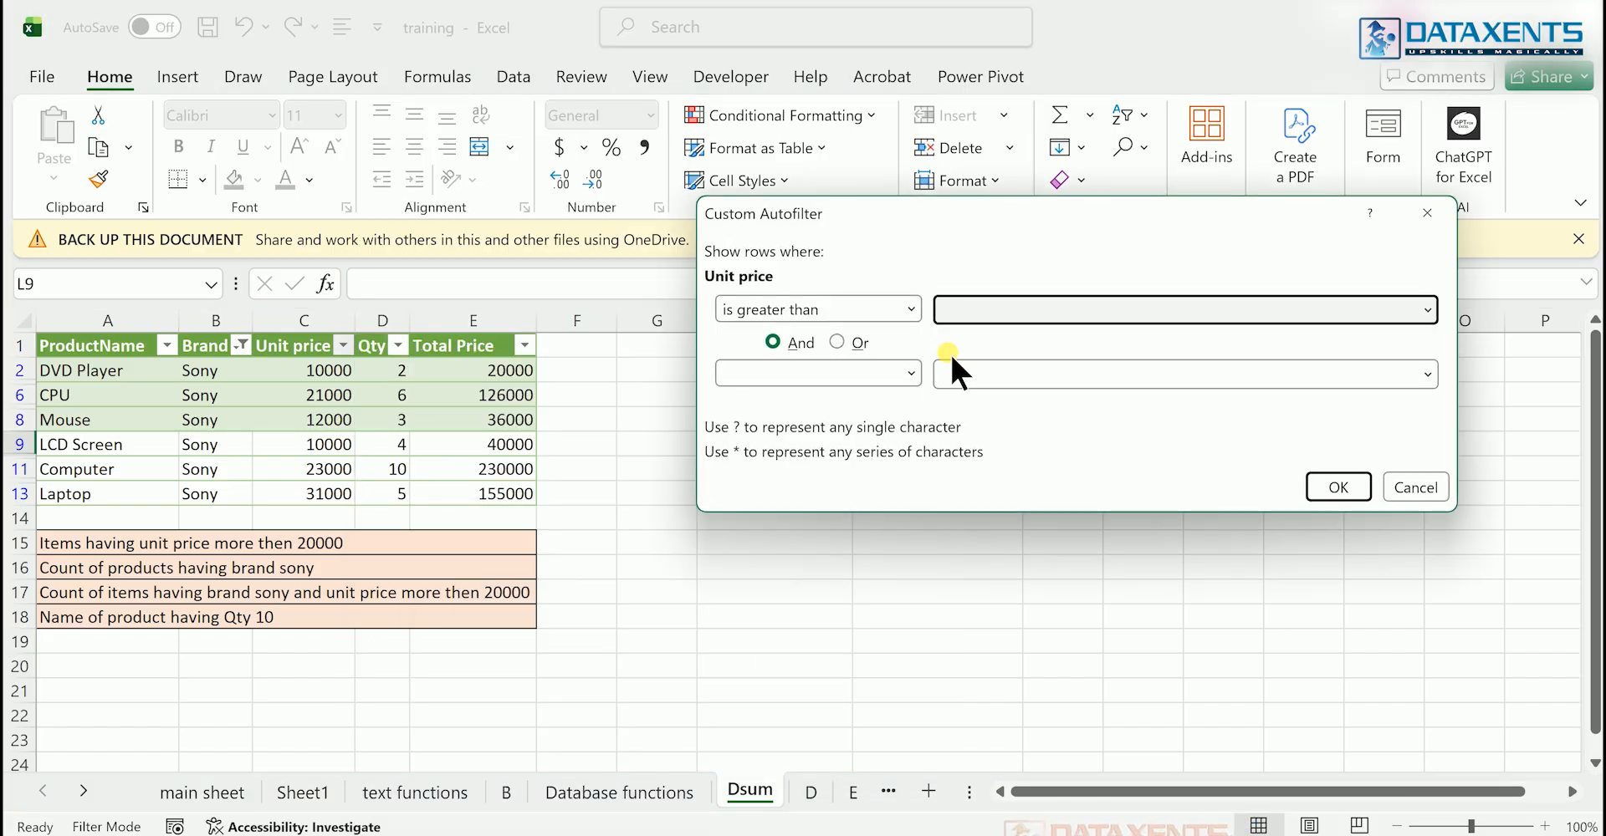
type("20000")
key("Return")
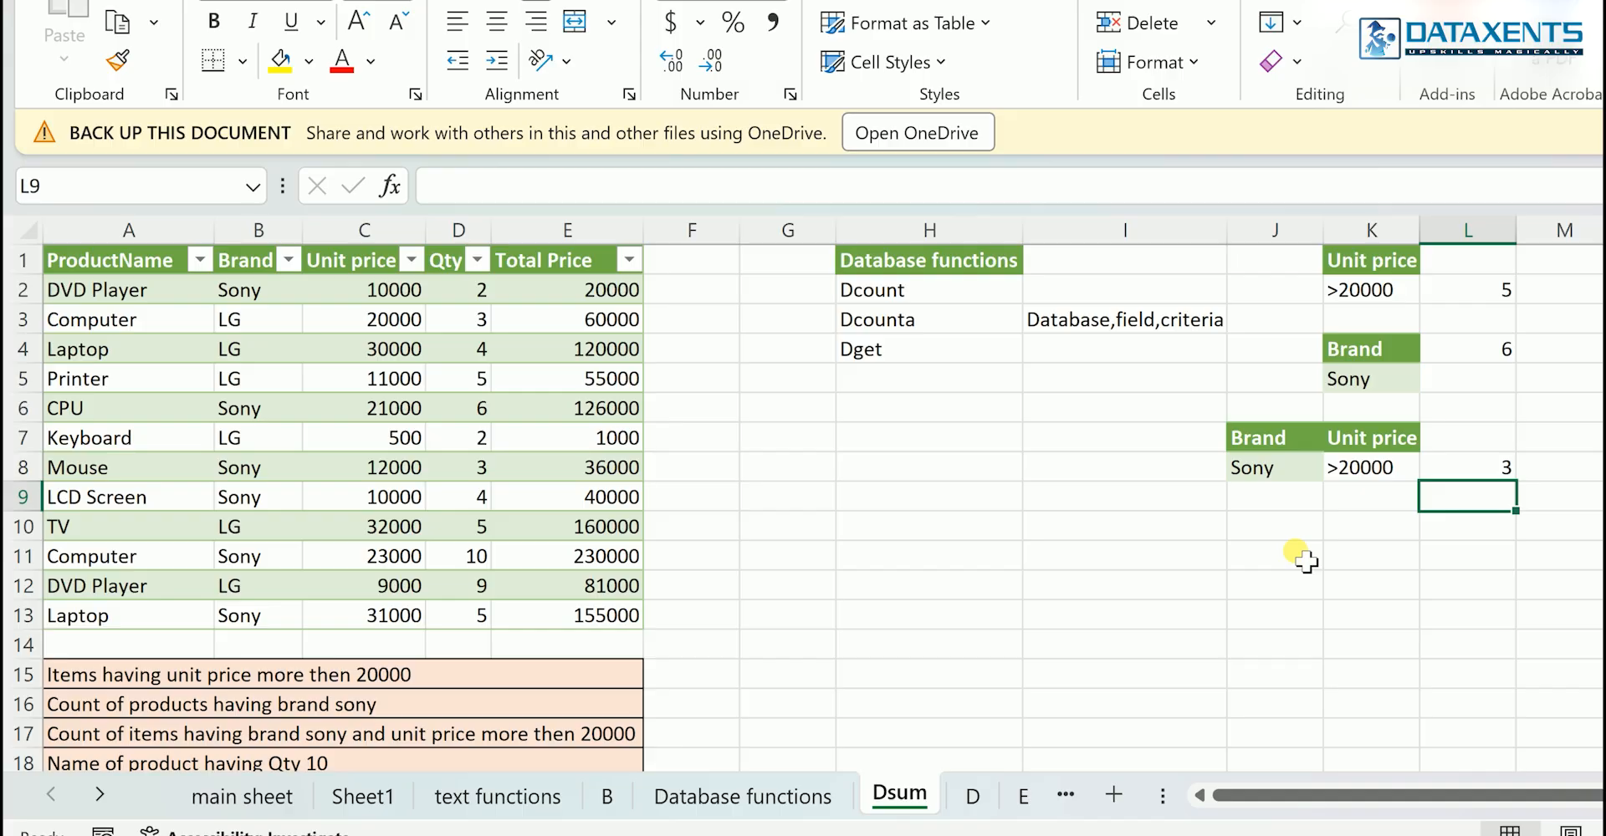
- Build a quantity criteria range by entering 10 in J11 and copying the Qty header into J10
left_click(1284, 556)
type("10")
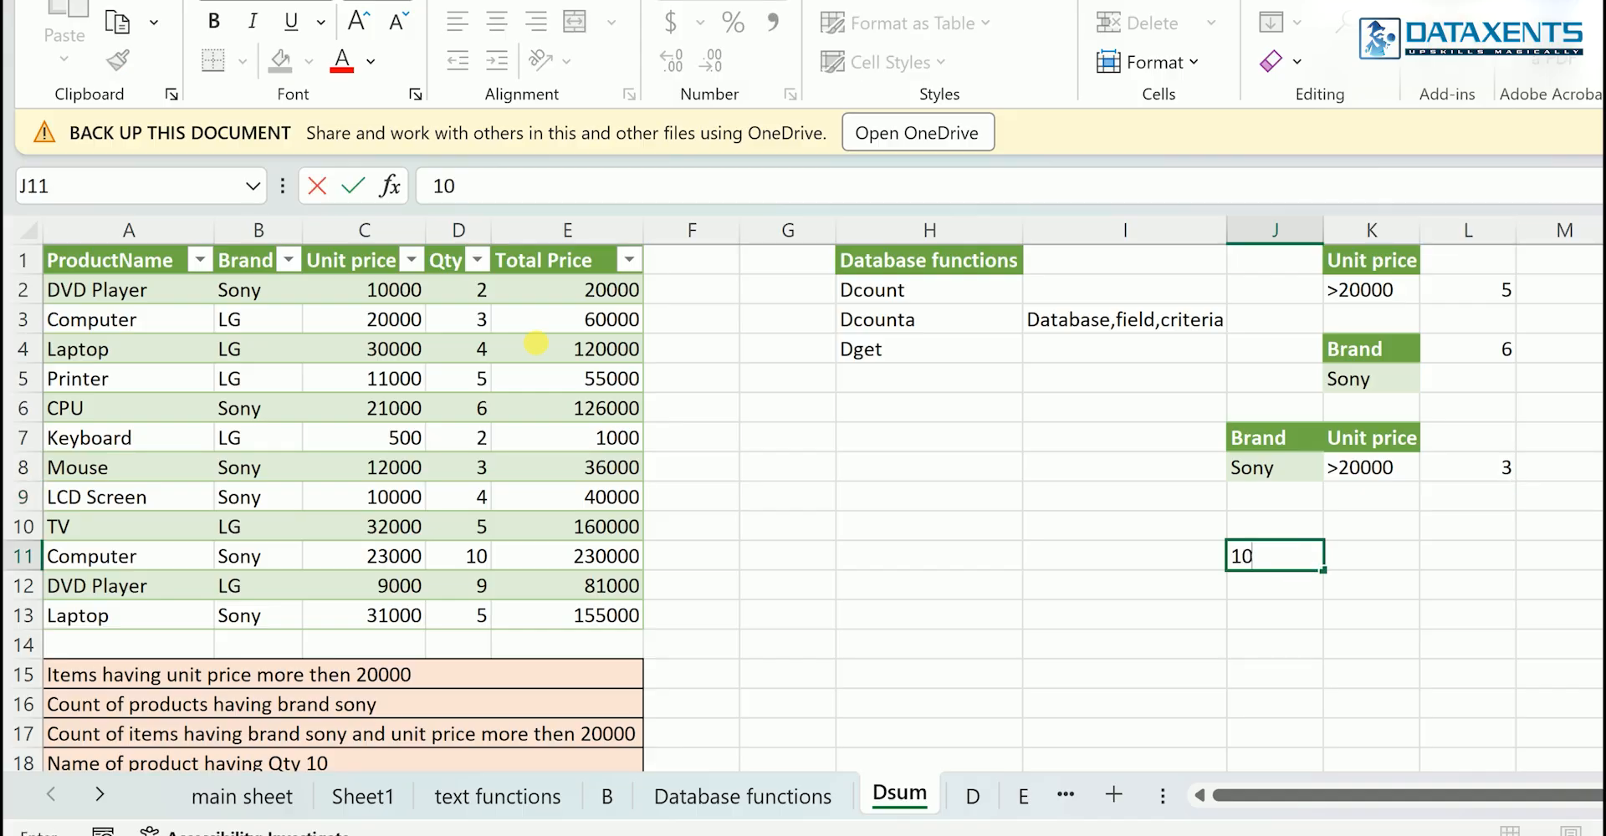
left_click(458, 265)
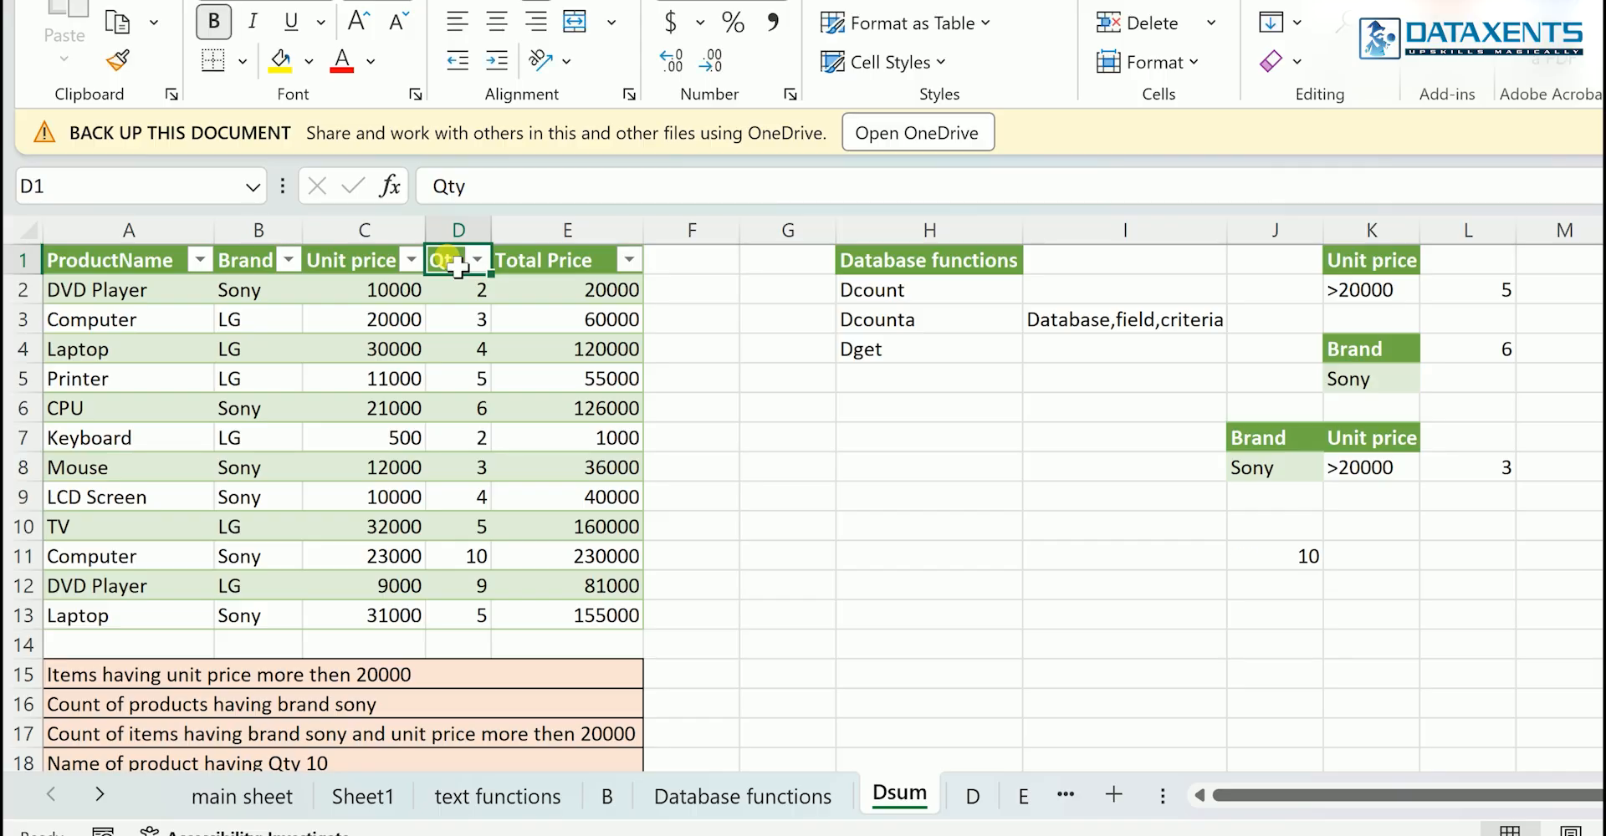
key("ctrl+c")
left_click(1284, 525)
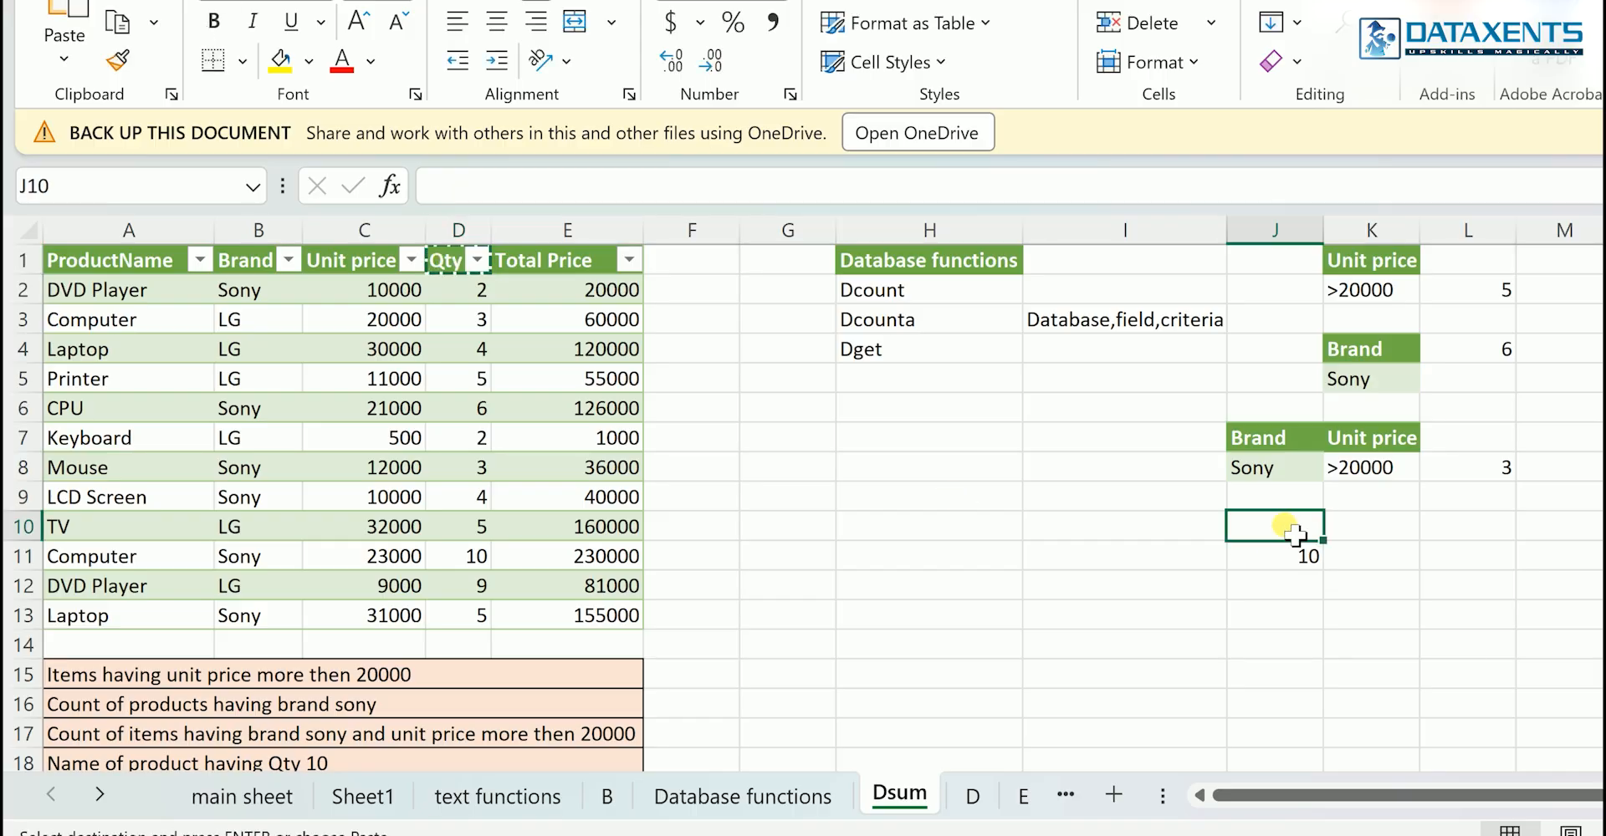
key("ctrl+v")
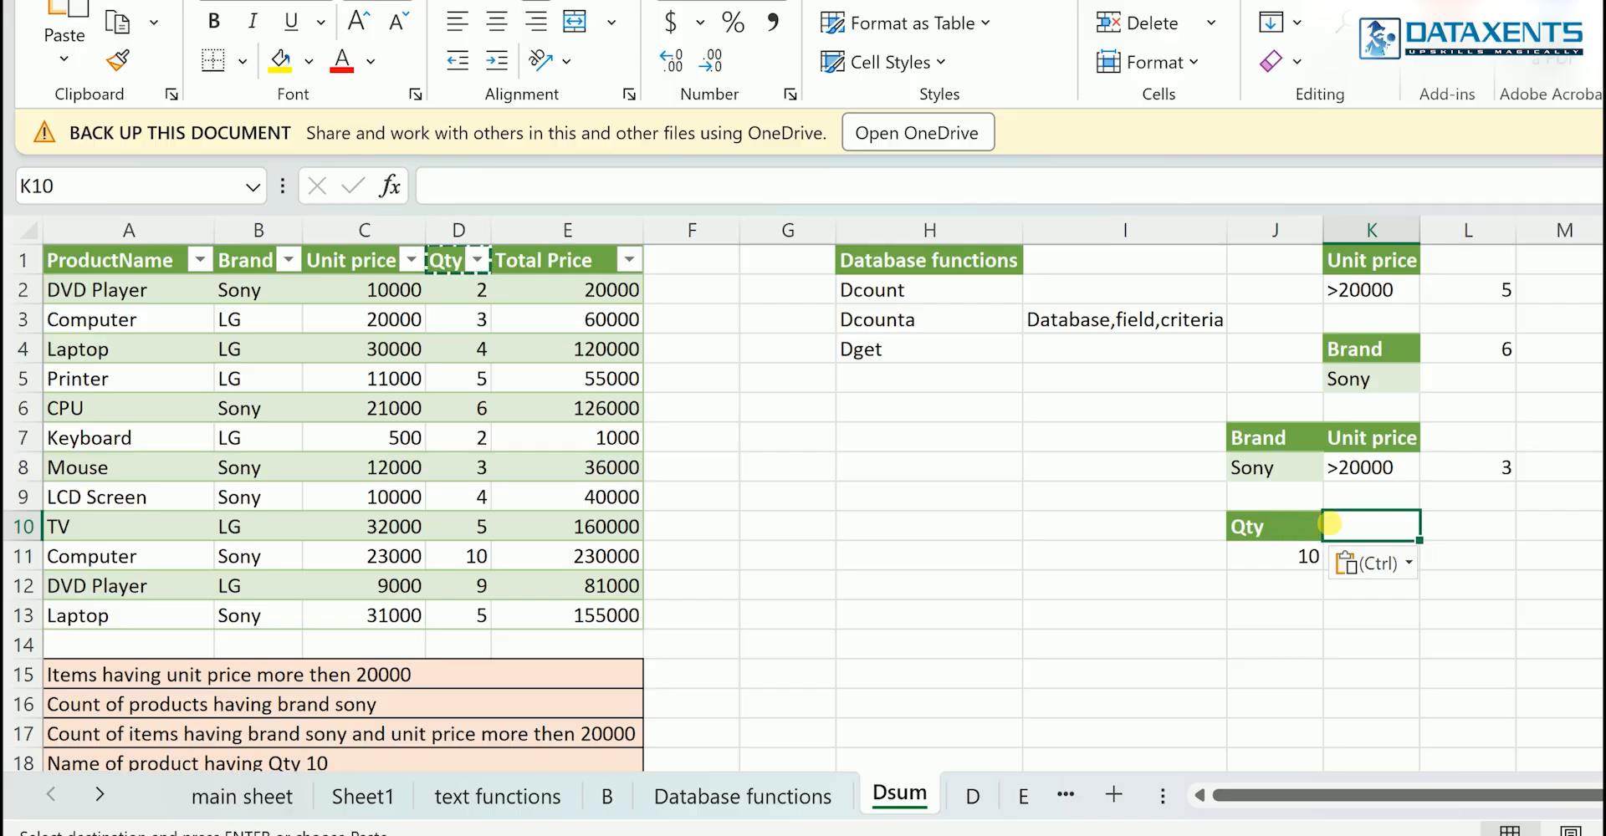
- Enter =dget(A1:E13,A1,J10:J11) in K10 to extract the name of the product matching the quantity criterion
type("=")
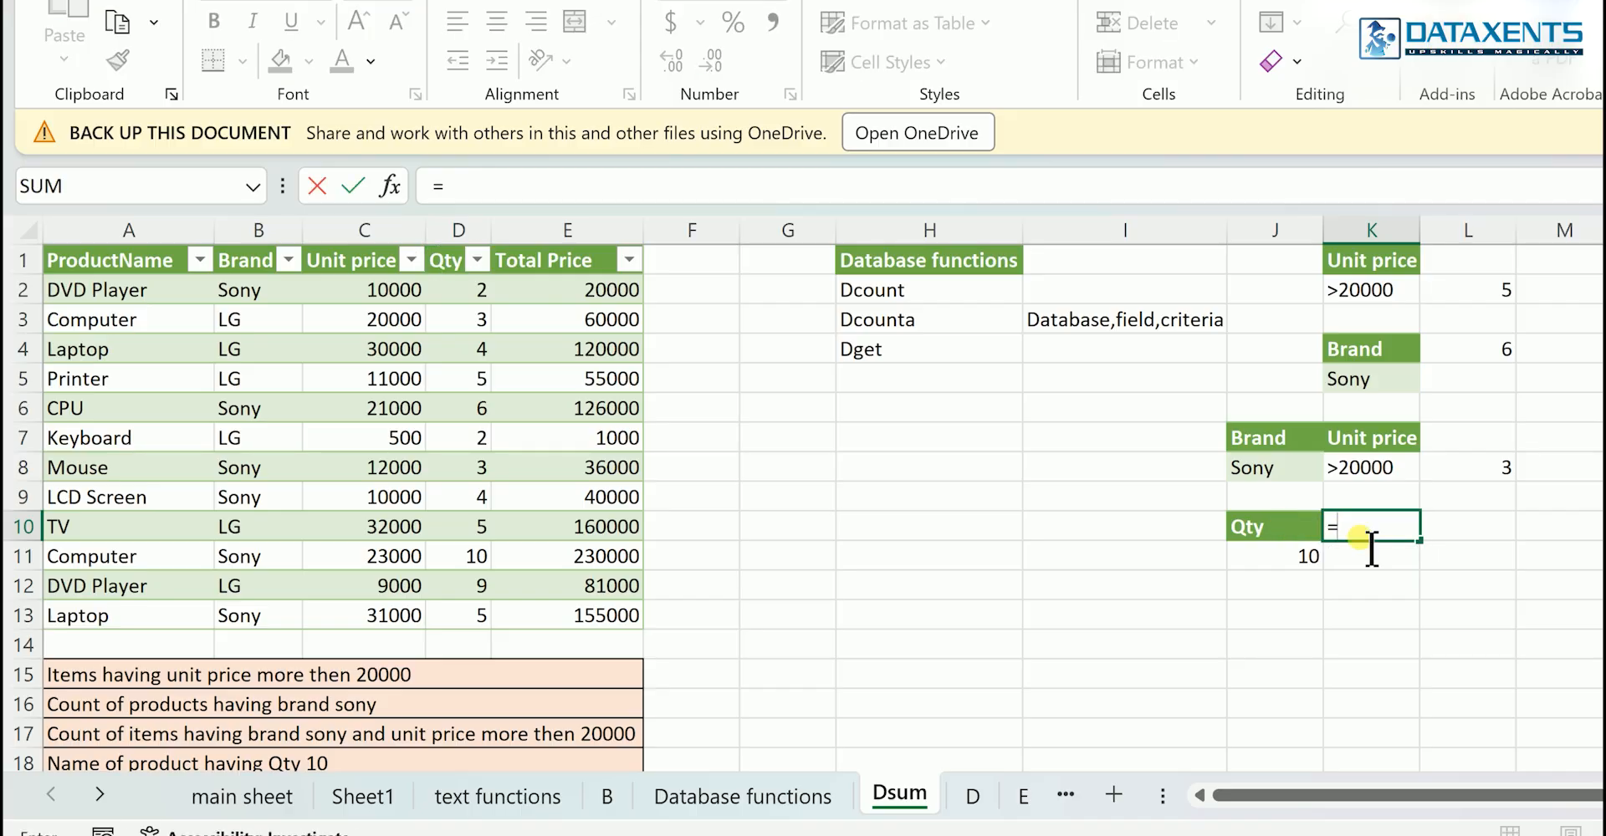
type("dget")
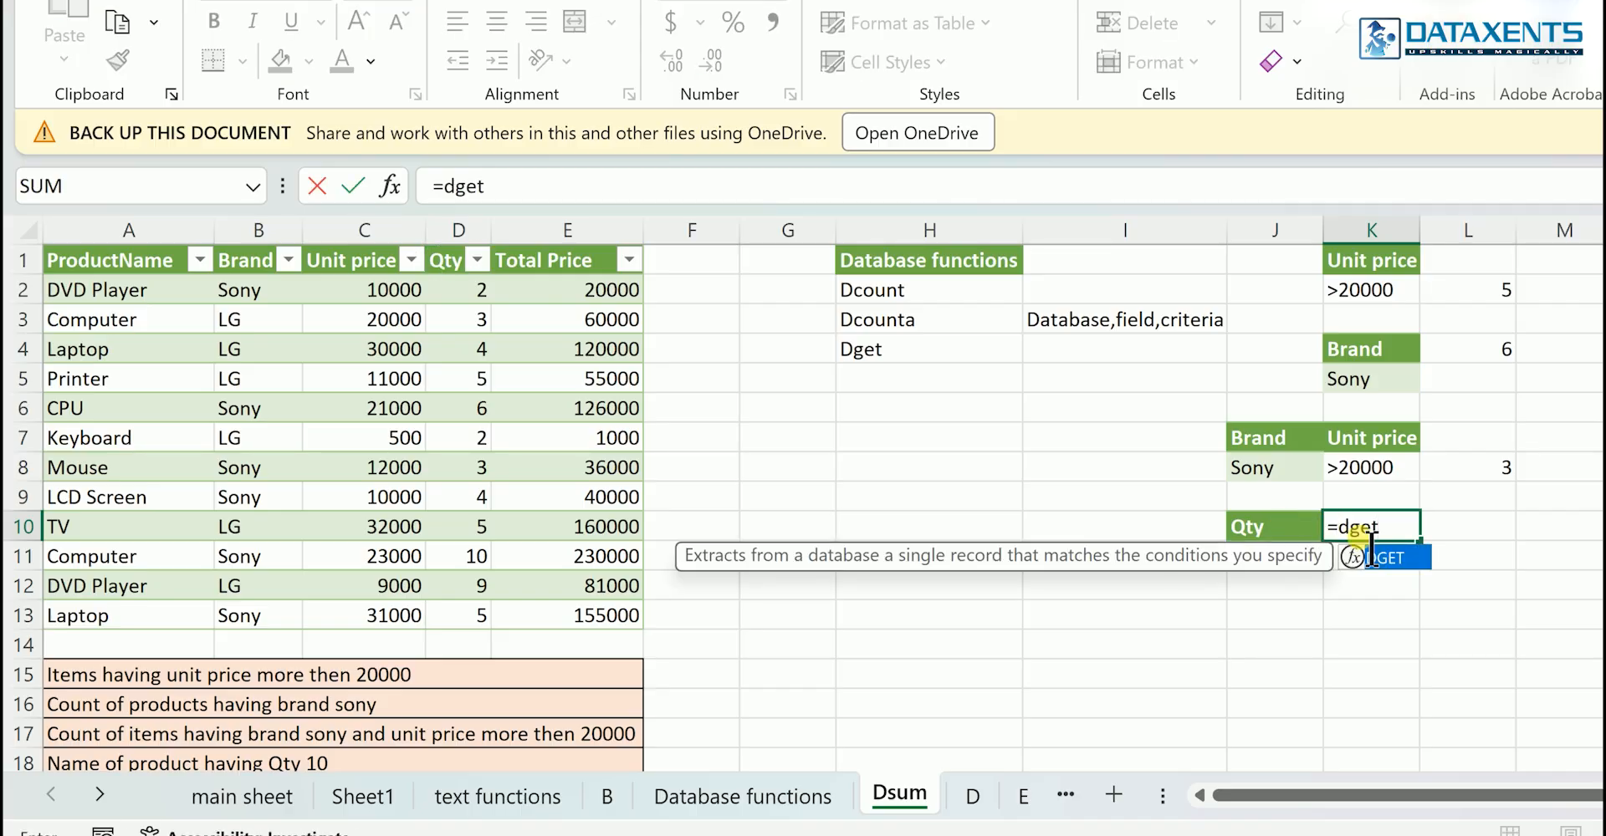
type("(")
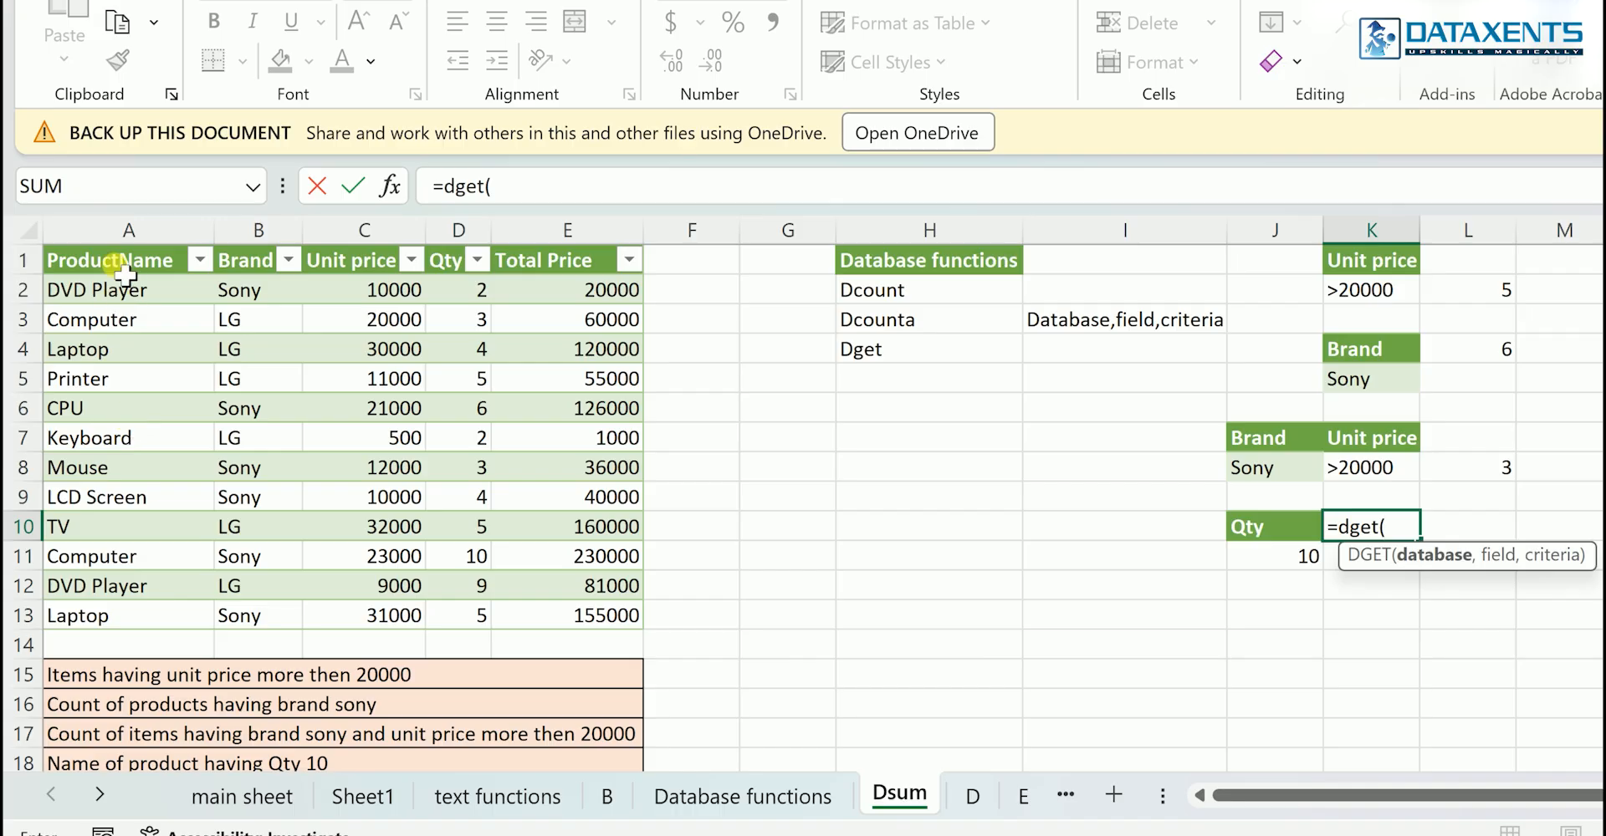
left_click_drag(123, 273, 605, 623)
type(",")
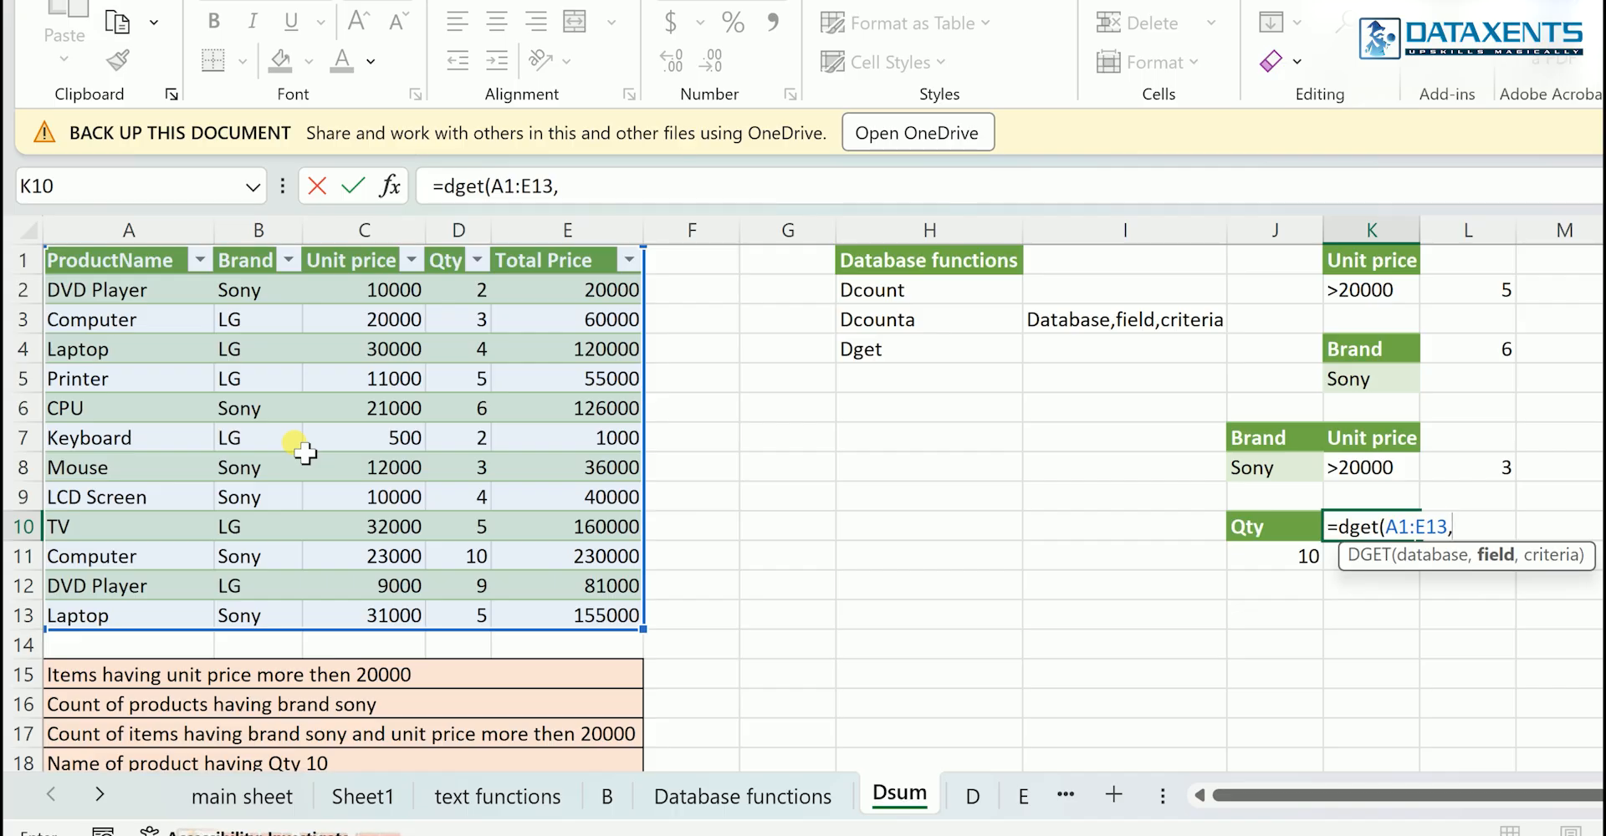
left_click(117, 267)
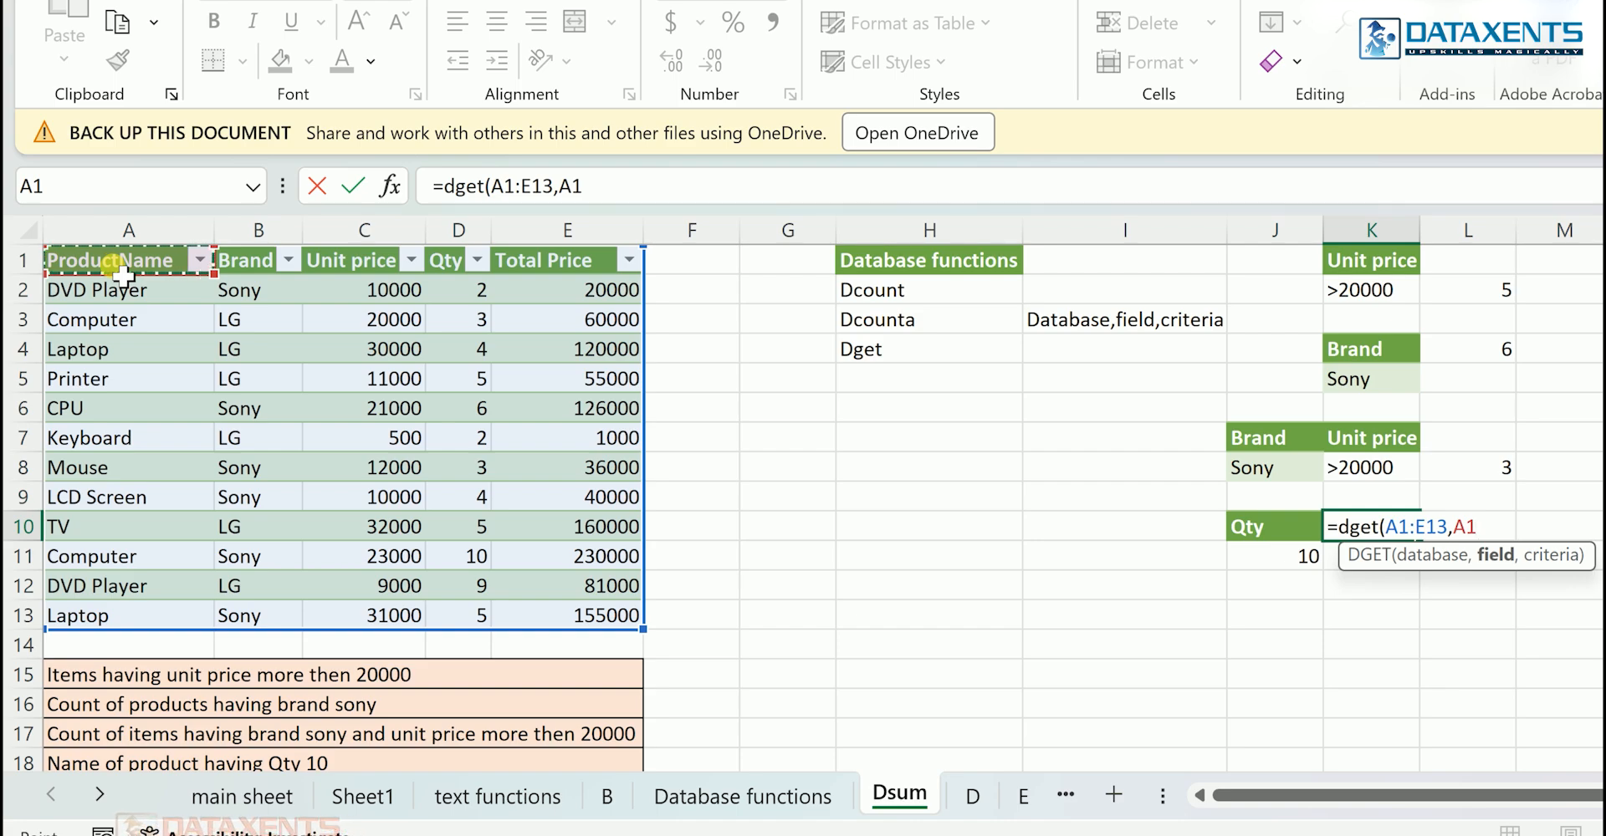
type(",")
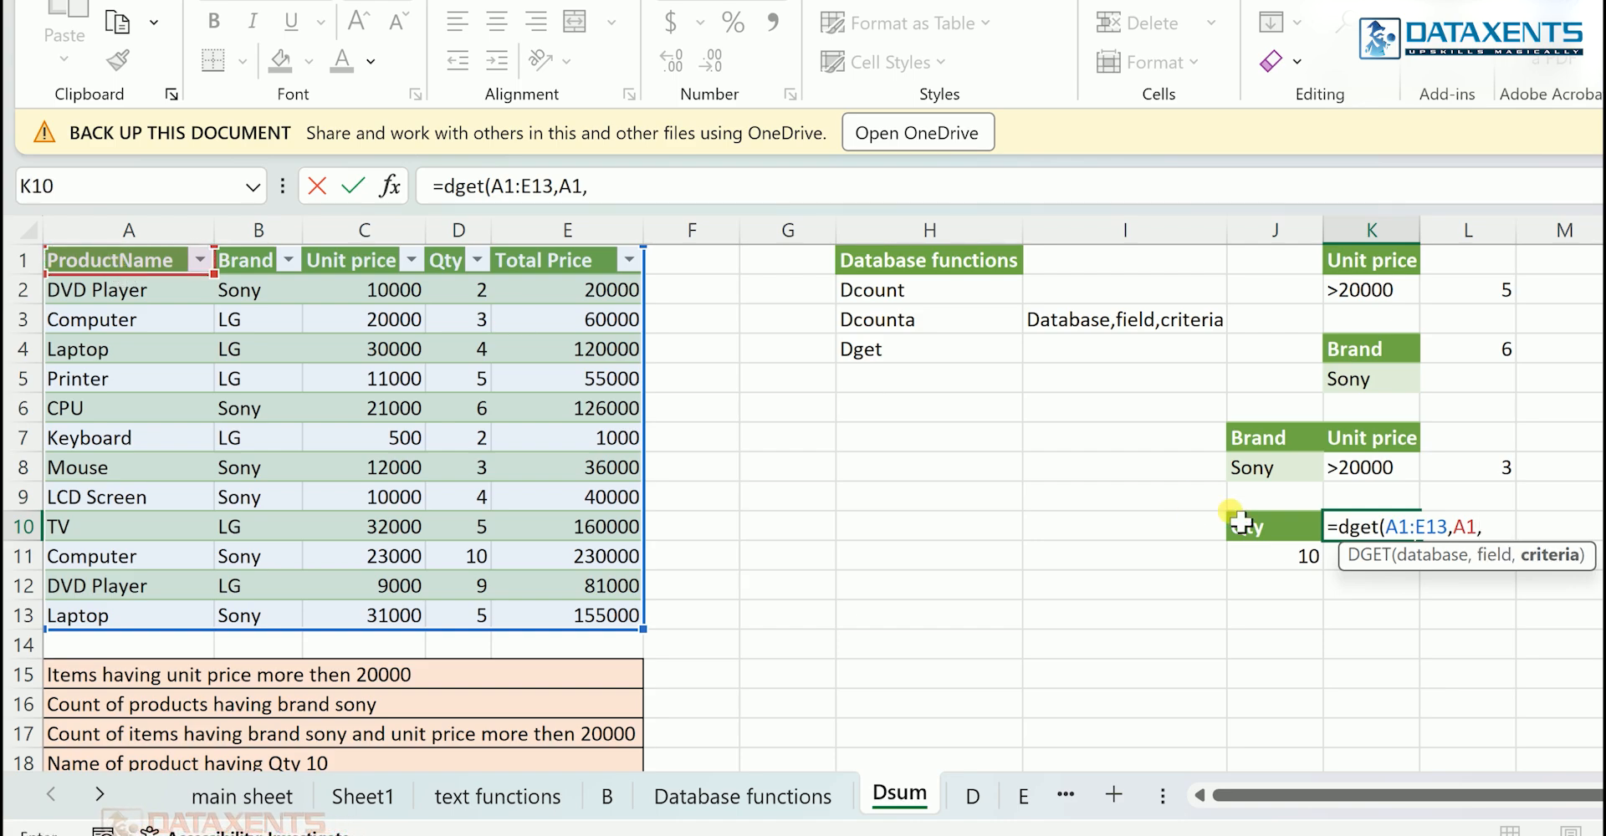
left_click_drag(1263, 535, 1264, 565)
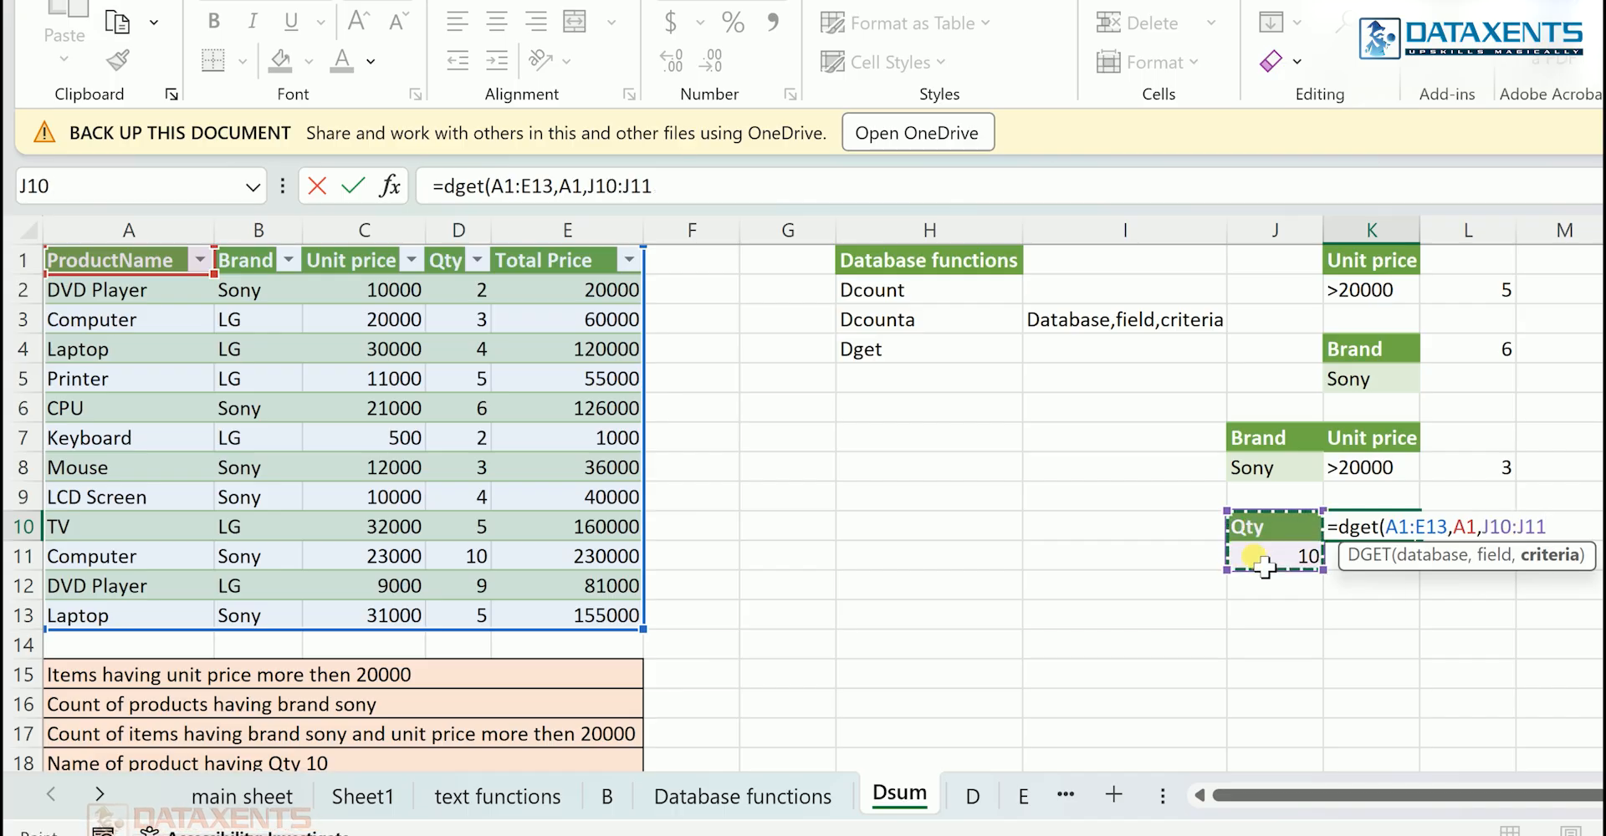
key("Return")
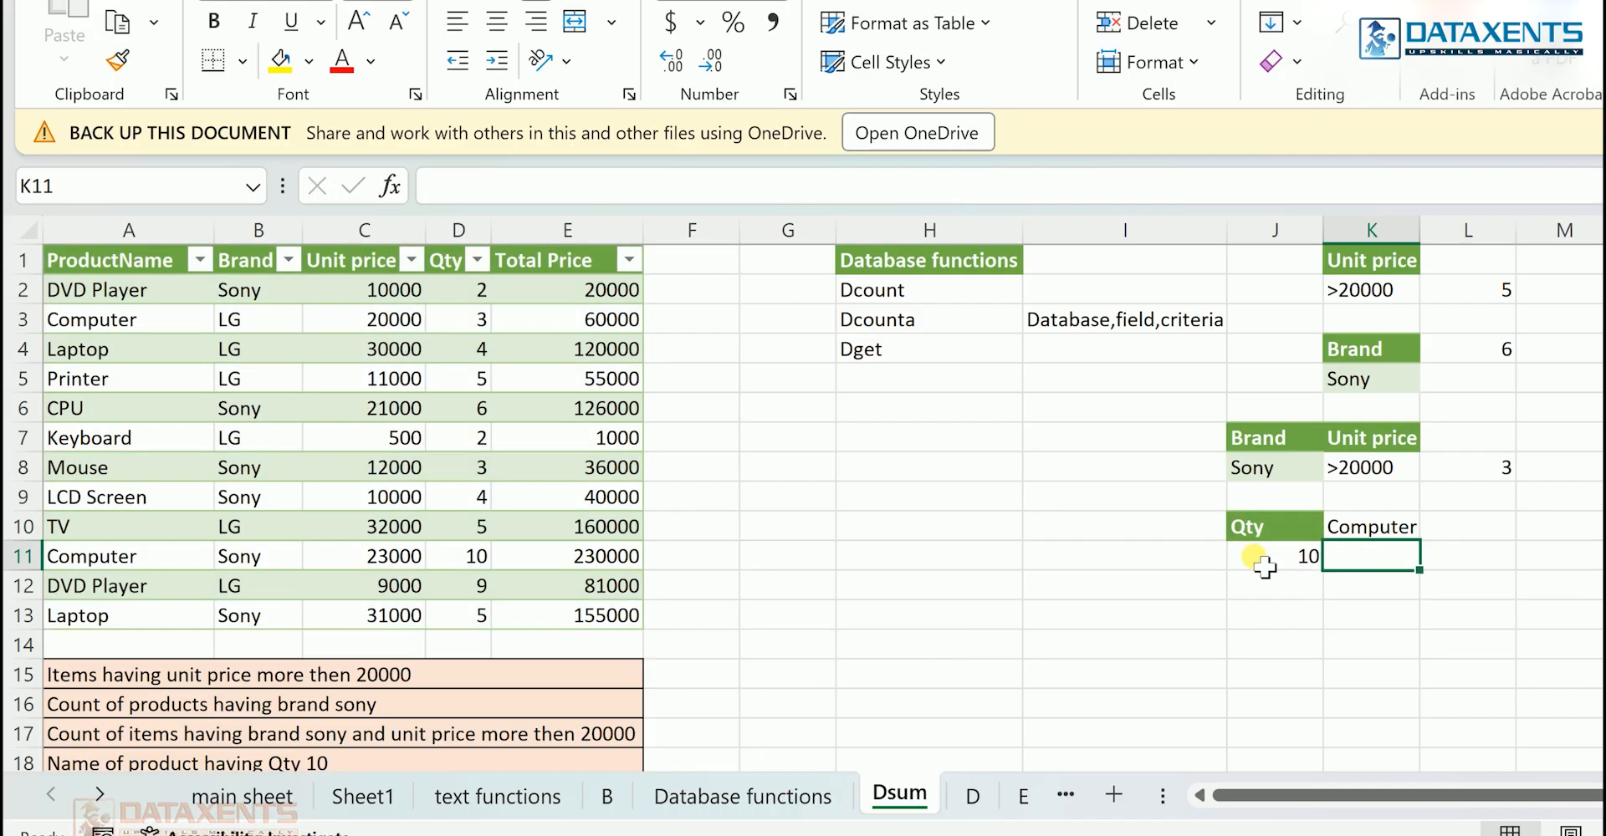